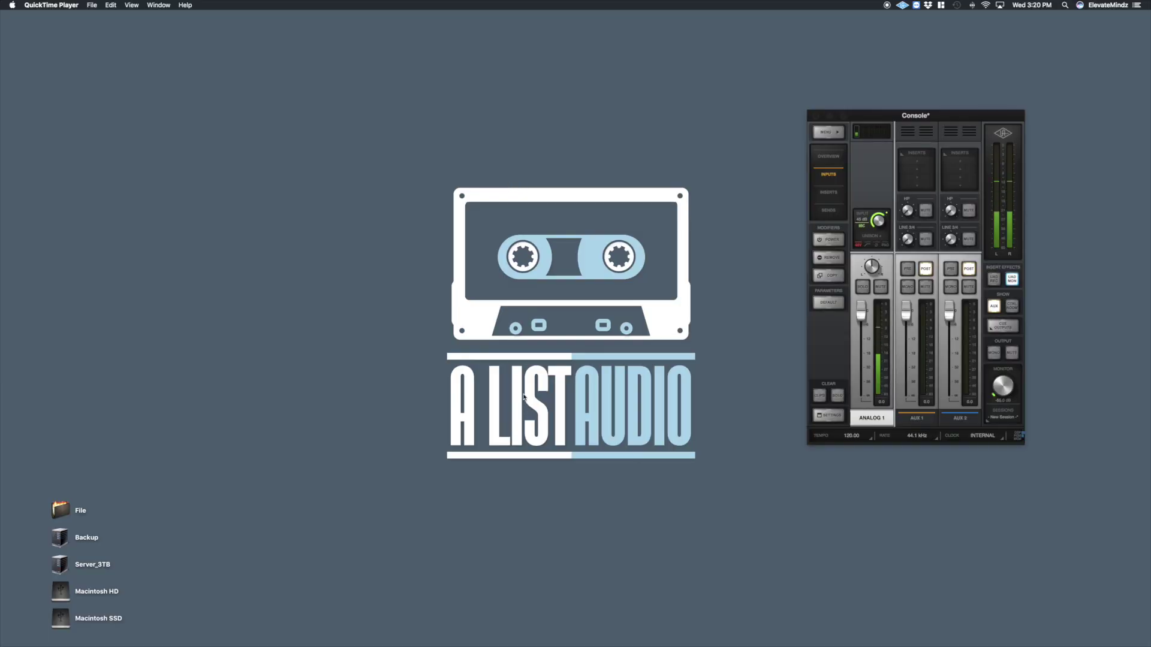
Switch to the Untitled 1 project in Logic Pro X and open the Drums track's iDrum plug-in window clear of the track list
mouse_move(386, 644)
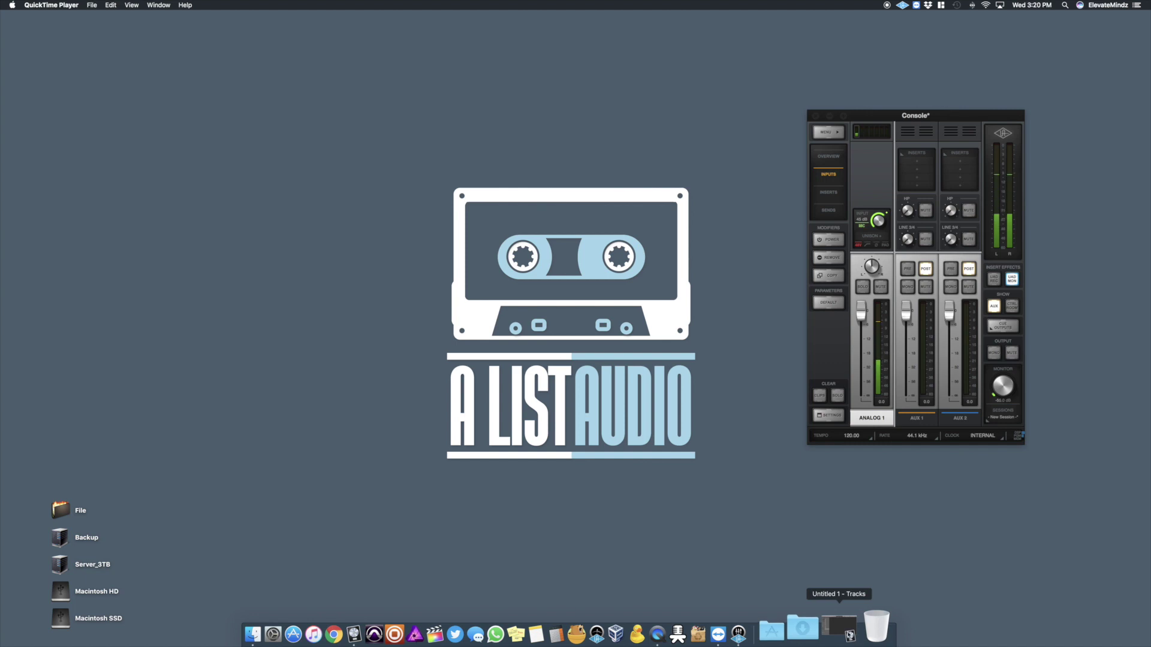
left_click(849, 635)
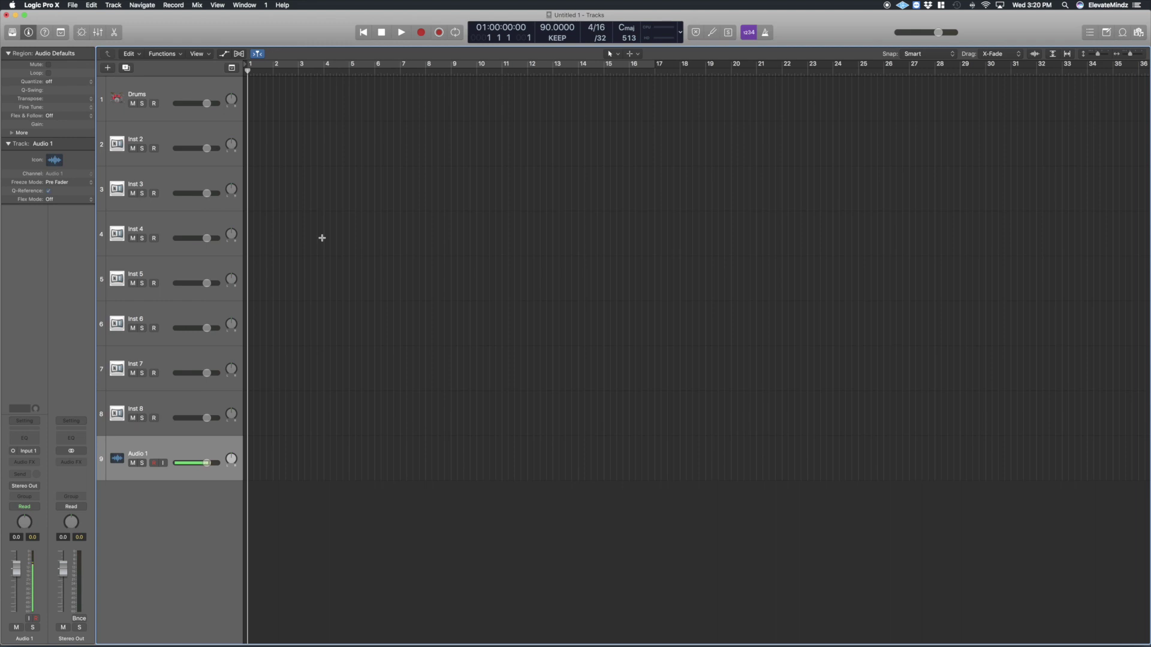
left_click(160, 94)
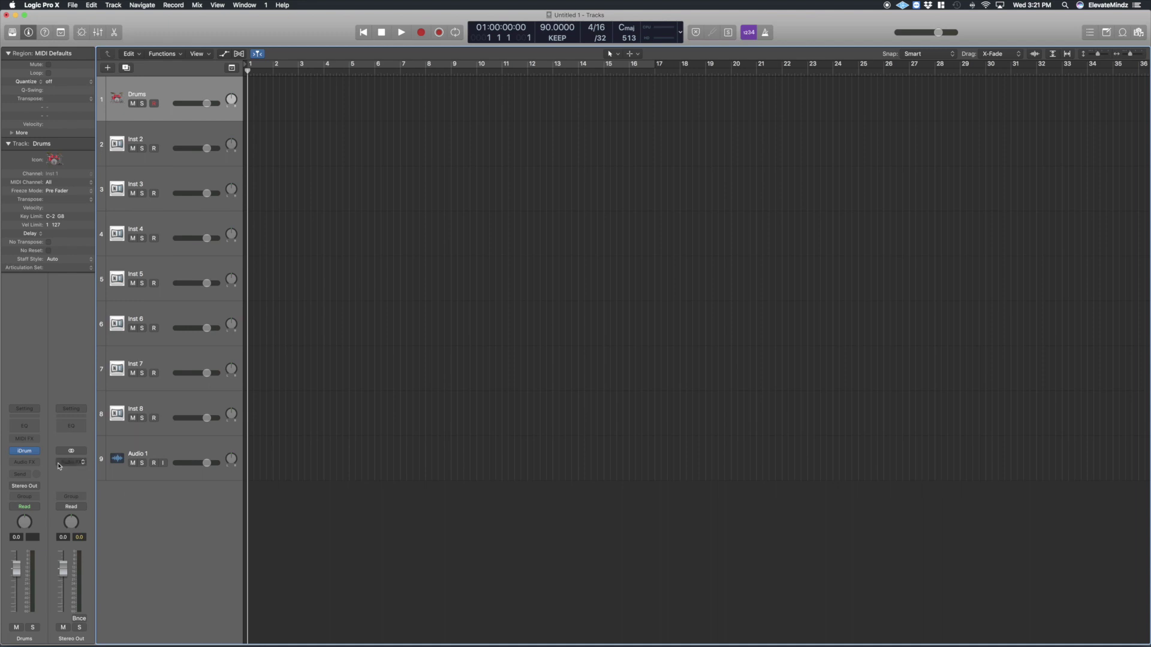
left_click(23, 451)
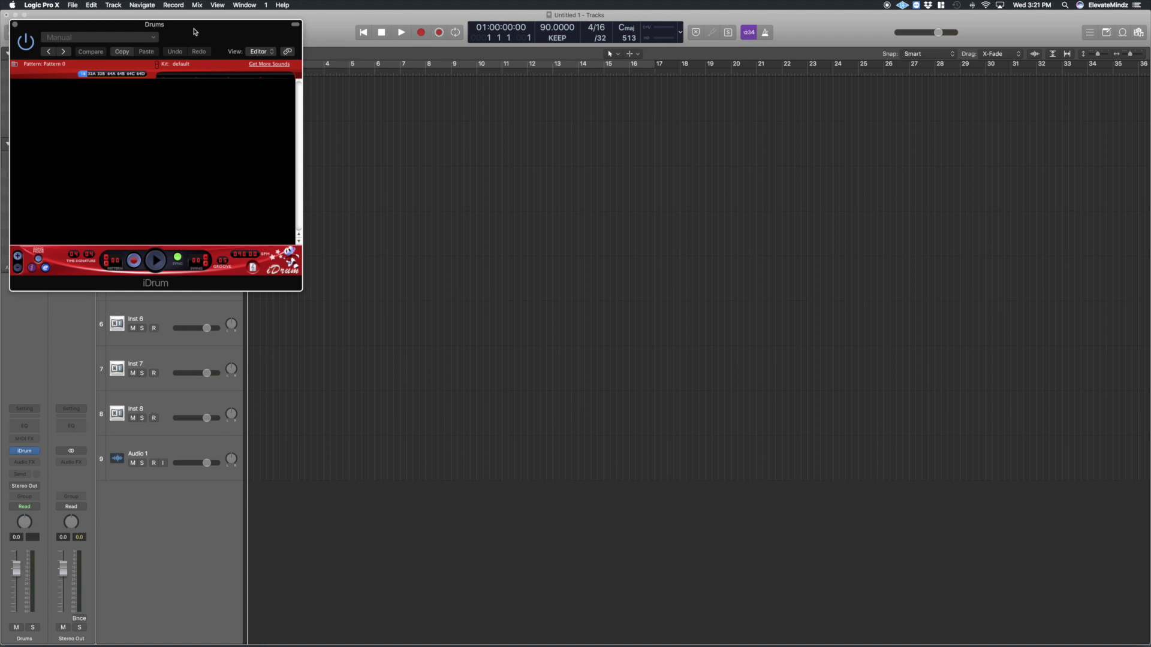
left_click_drag(196, 25, 717, 206)
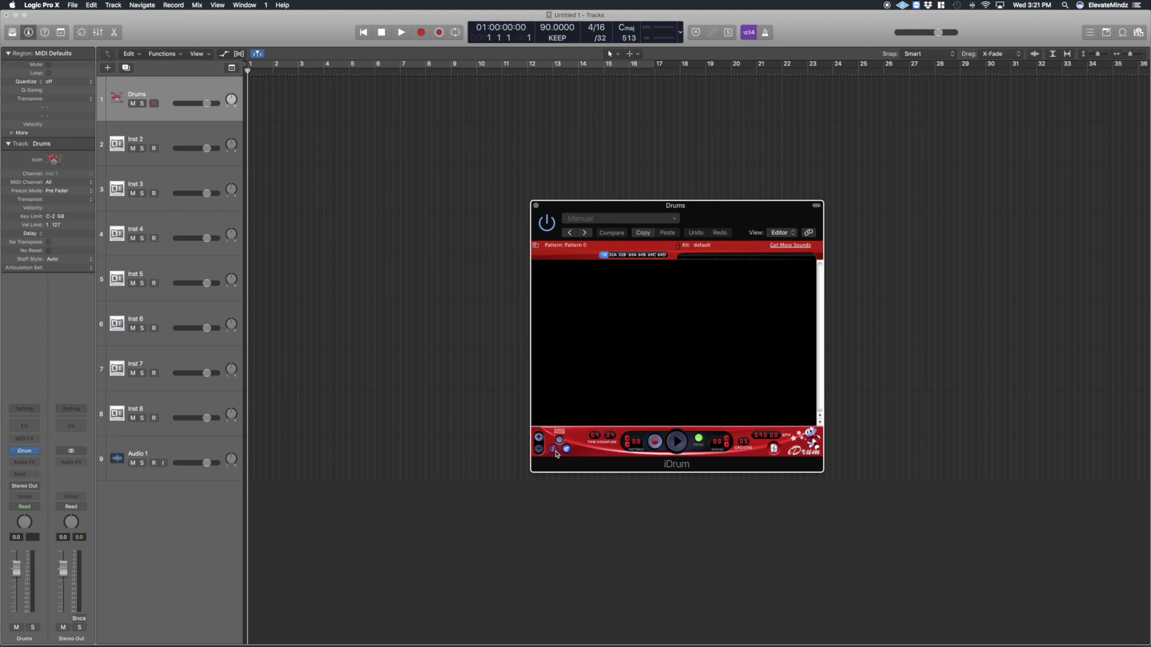
Change the iDrum skin to Default and move the plug-in window over the empty arrangement area
left_click(535, 245)
mouse_move(597, 495)
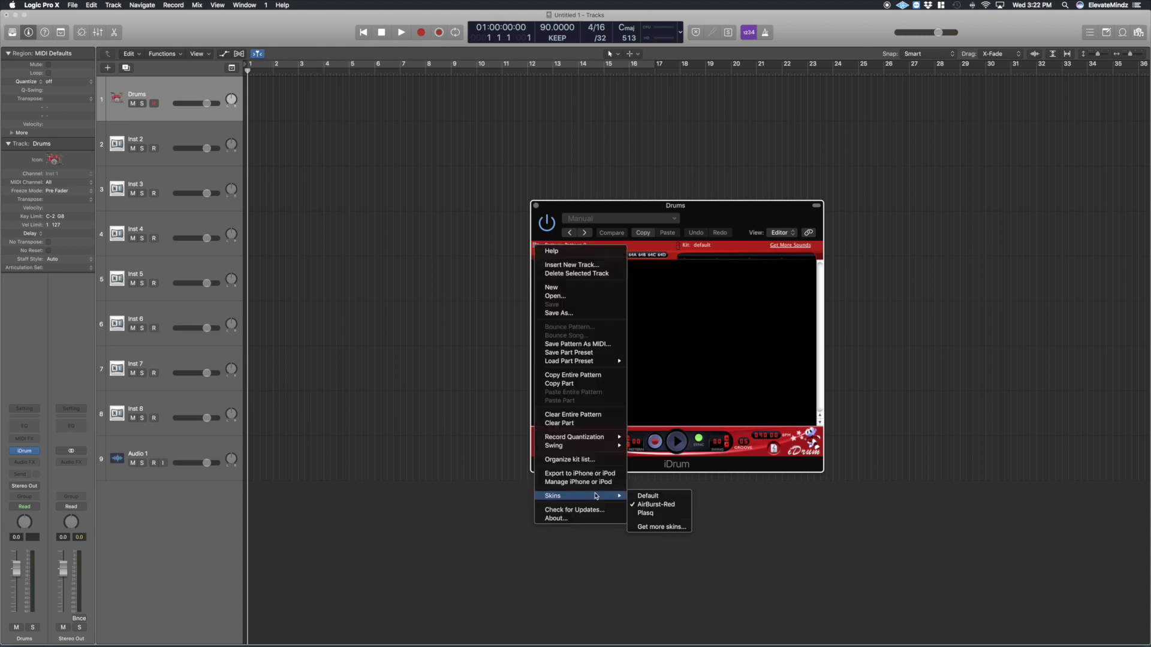
left_click(689, 495)
left_click_drag(722, 215, 848, 264)
Change the iDrum skin to Plasq and close the skin's information window
left_click(666, 296)
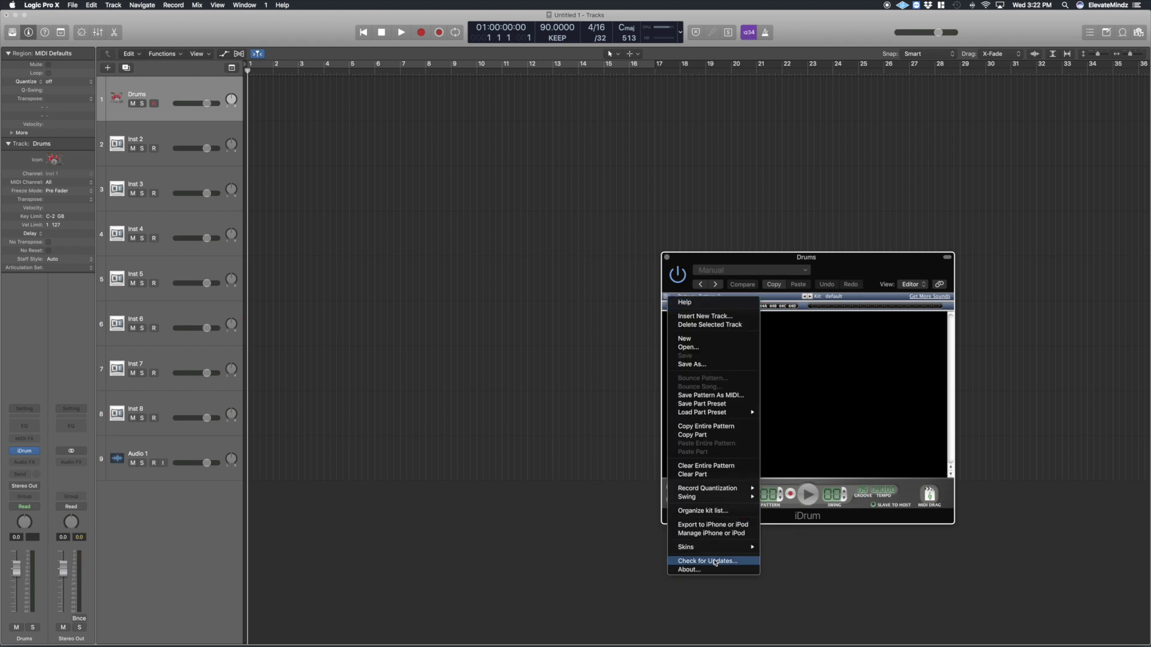
mouse_move(719, 552)
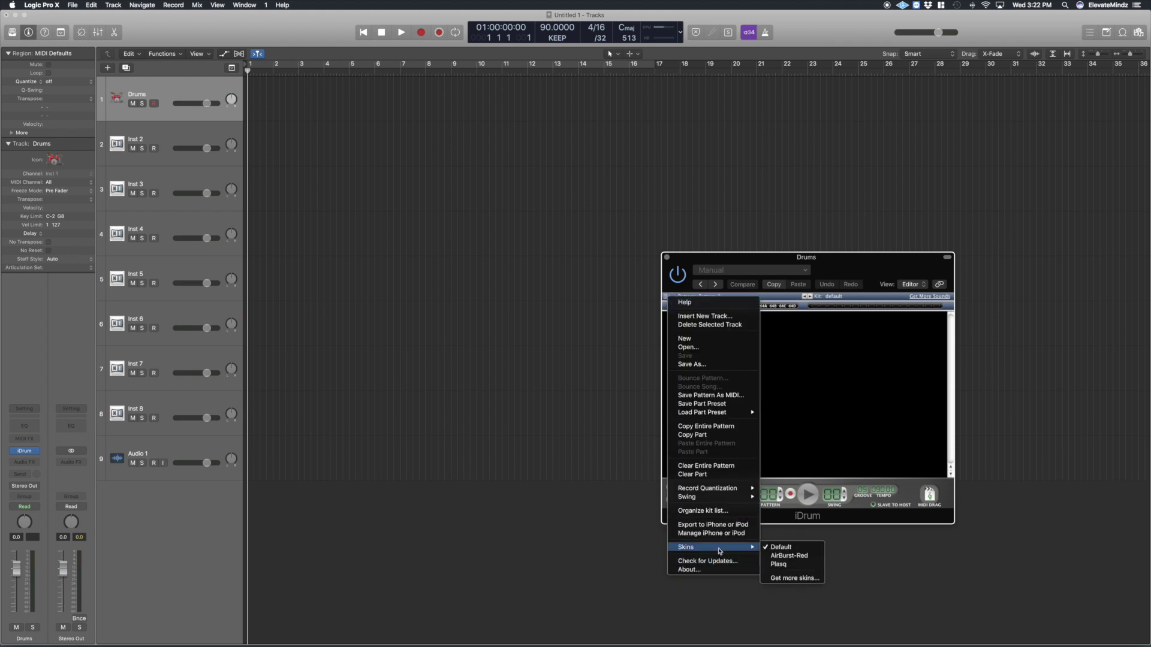
left_click(811, 564)
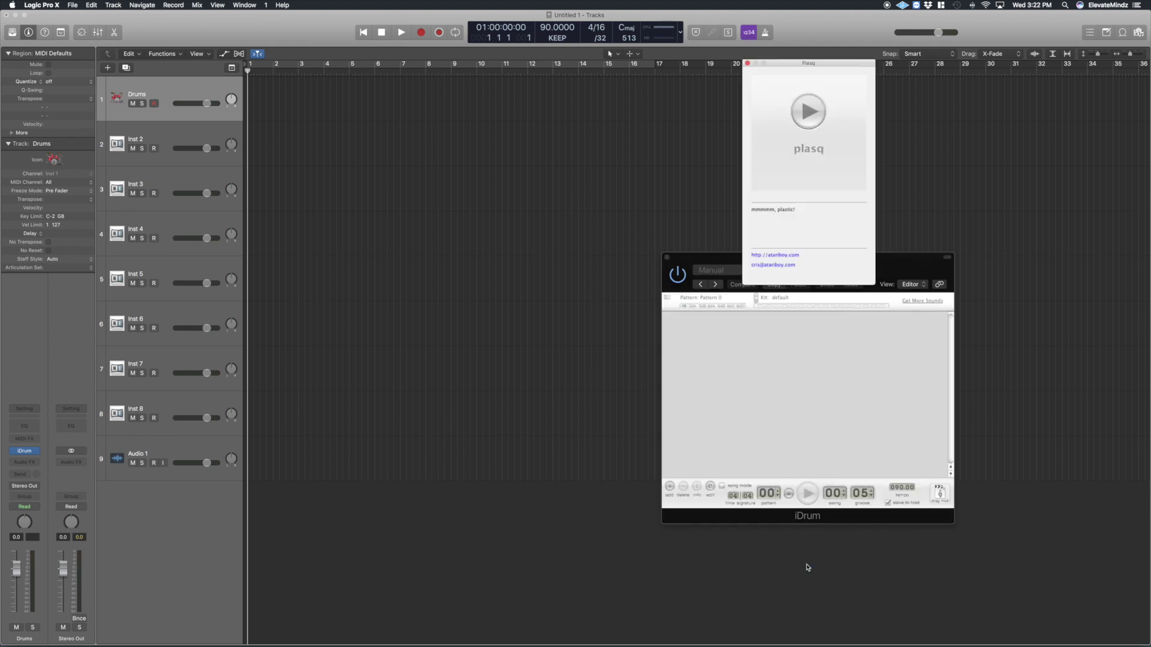
left_click(746, 64)
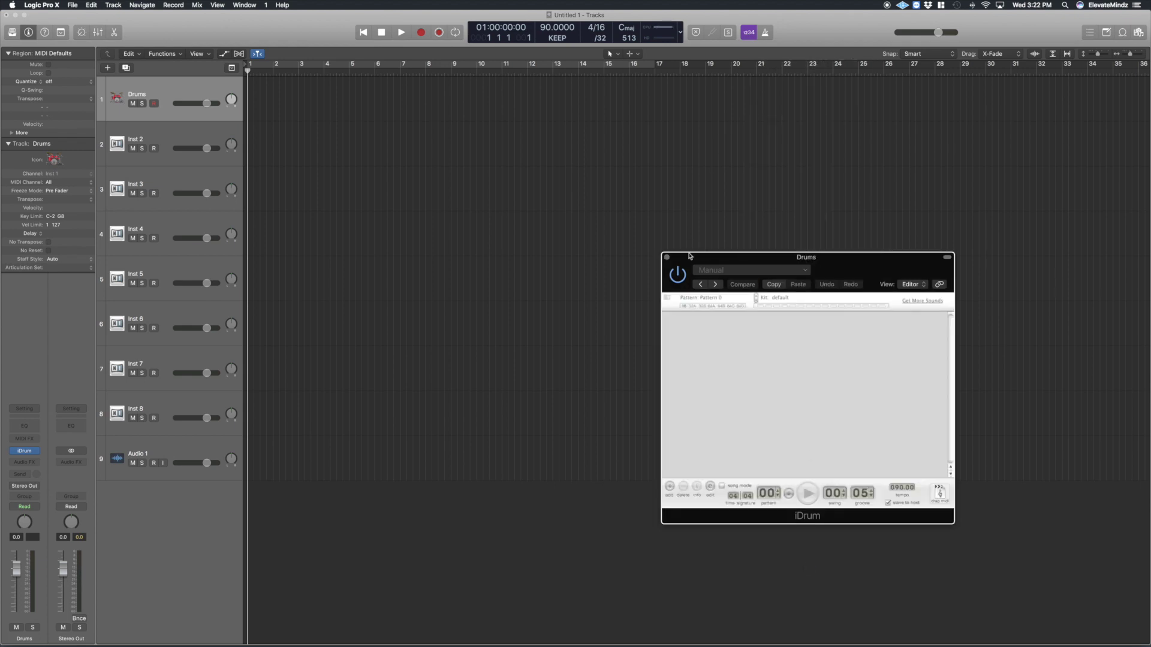
Set the iDrum skin back to AirBurst-Red, close the skin's information window and reposition the plug-in window
left_click(667, 297)
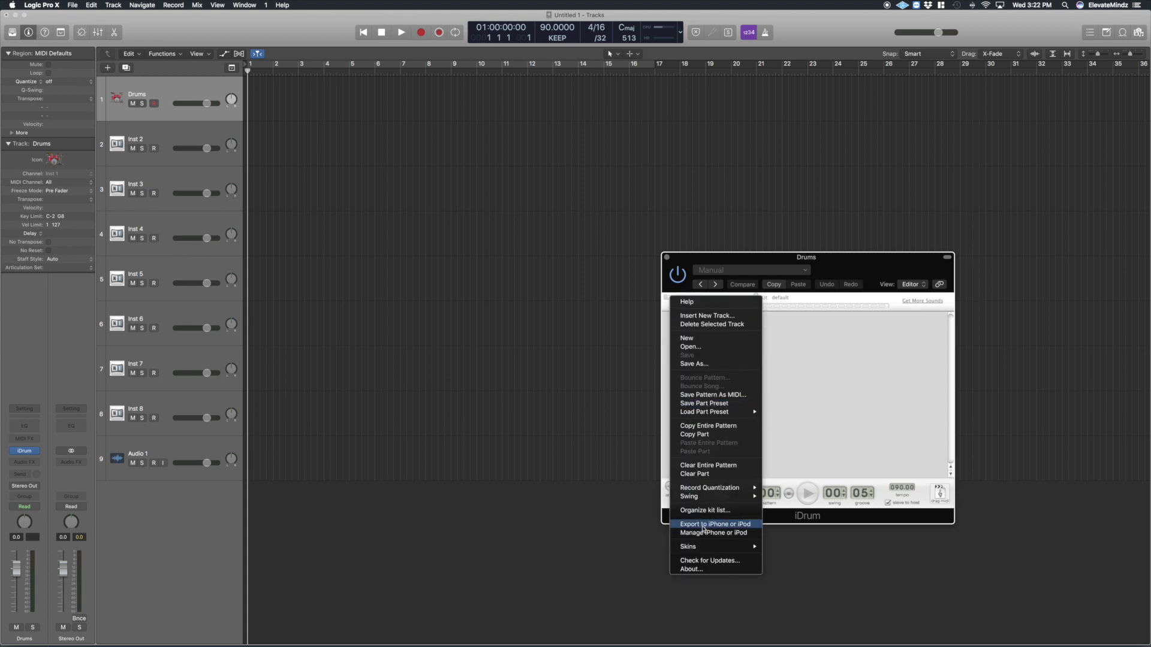
mouse_move(727, 547)
left_click(800, 556)
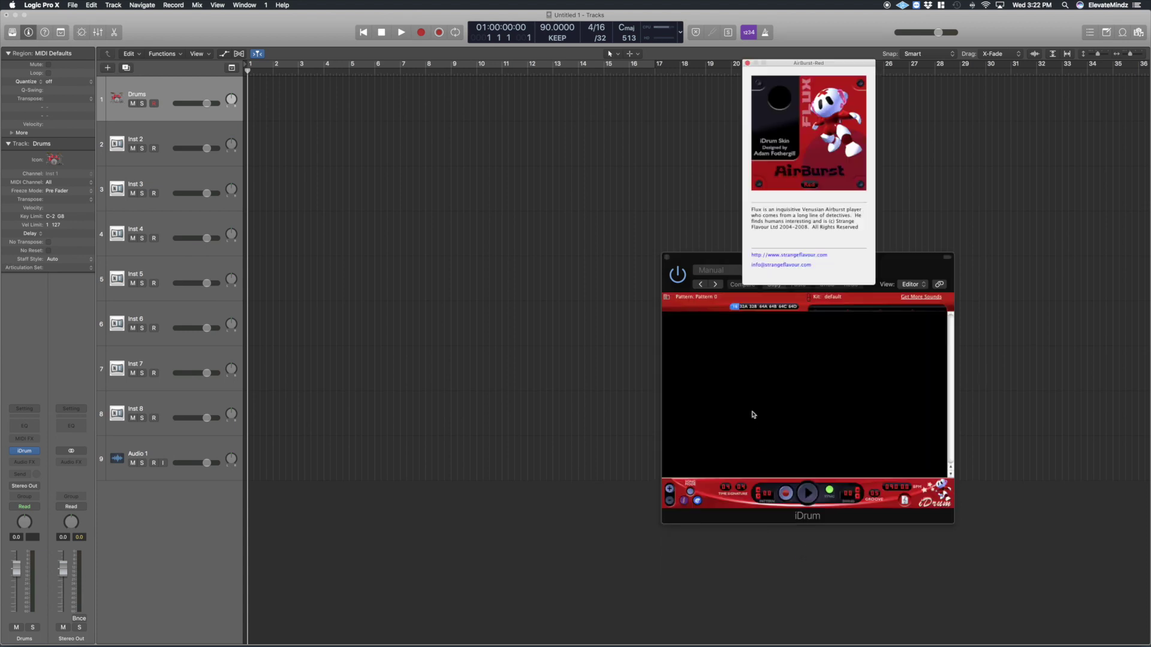
left_click(748, 64)
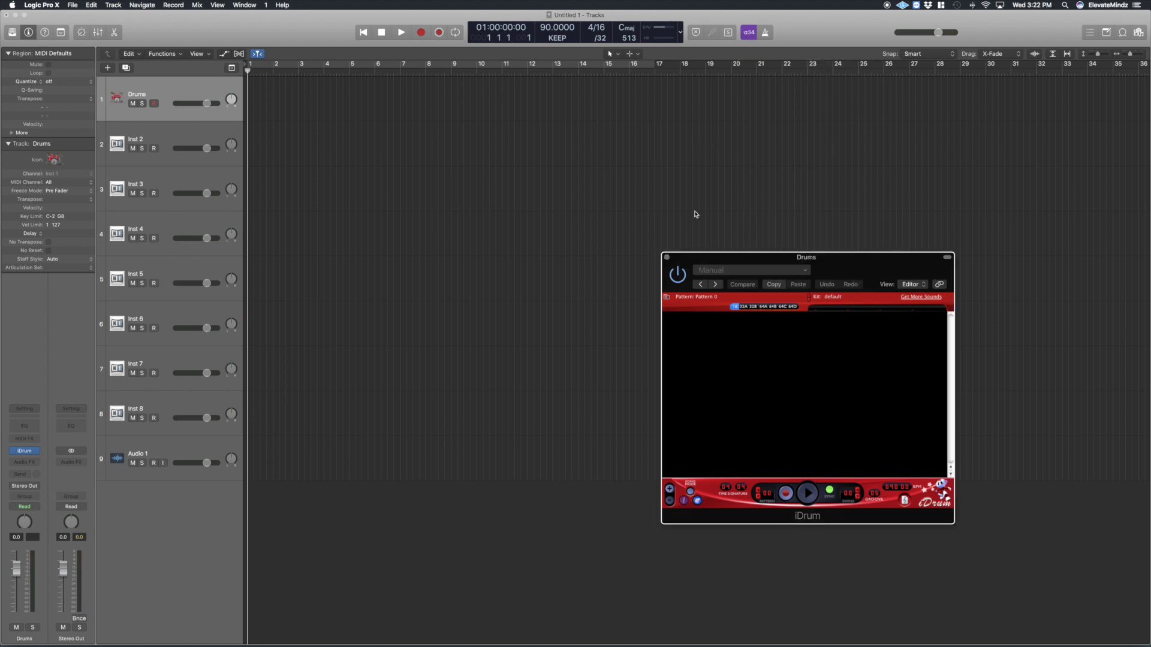
left_click_drag(725, 261, 593, 311)
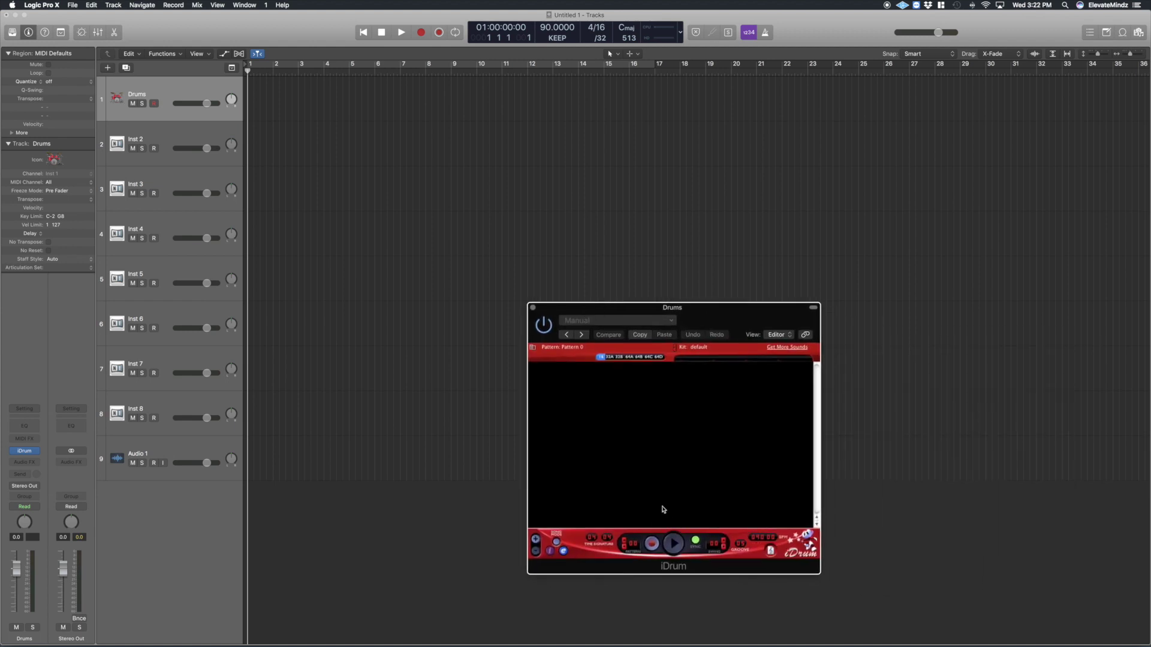
Examine where iDrum and its output formats are listed among the Drums track's instruments, under Drums and under iZotope's AU Instruments
left_click(36, 450)
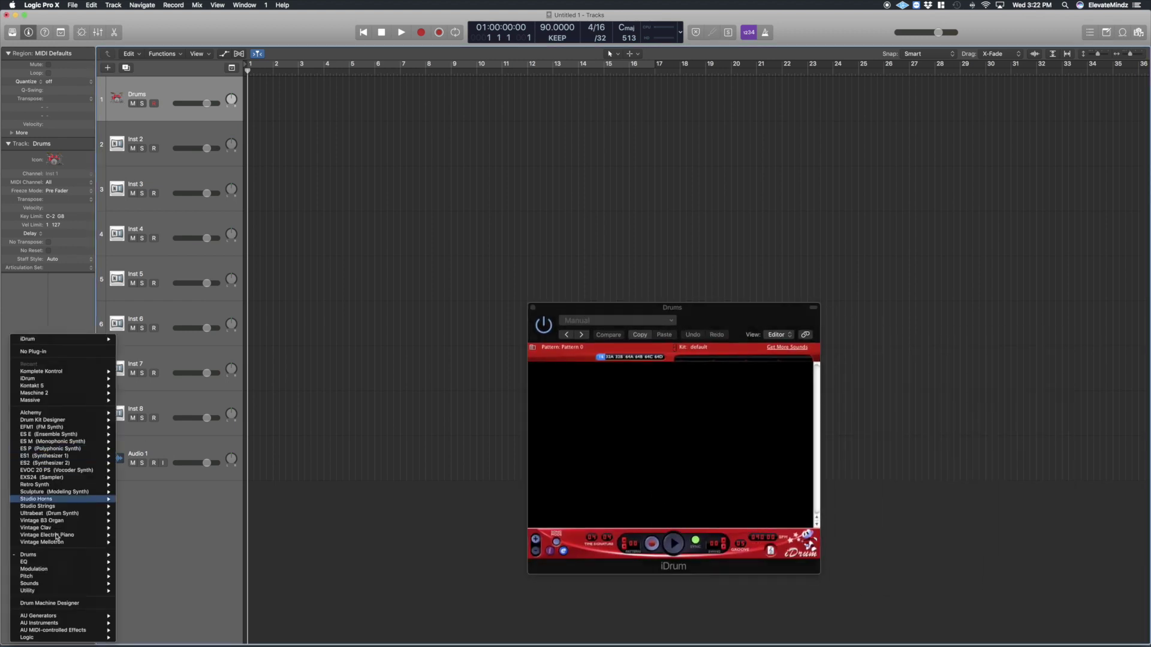
mouse_move(82, 557)
mouse_move(153, 563)
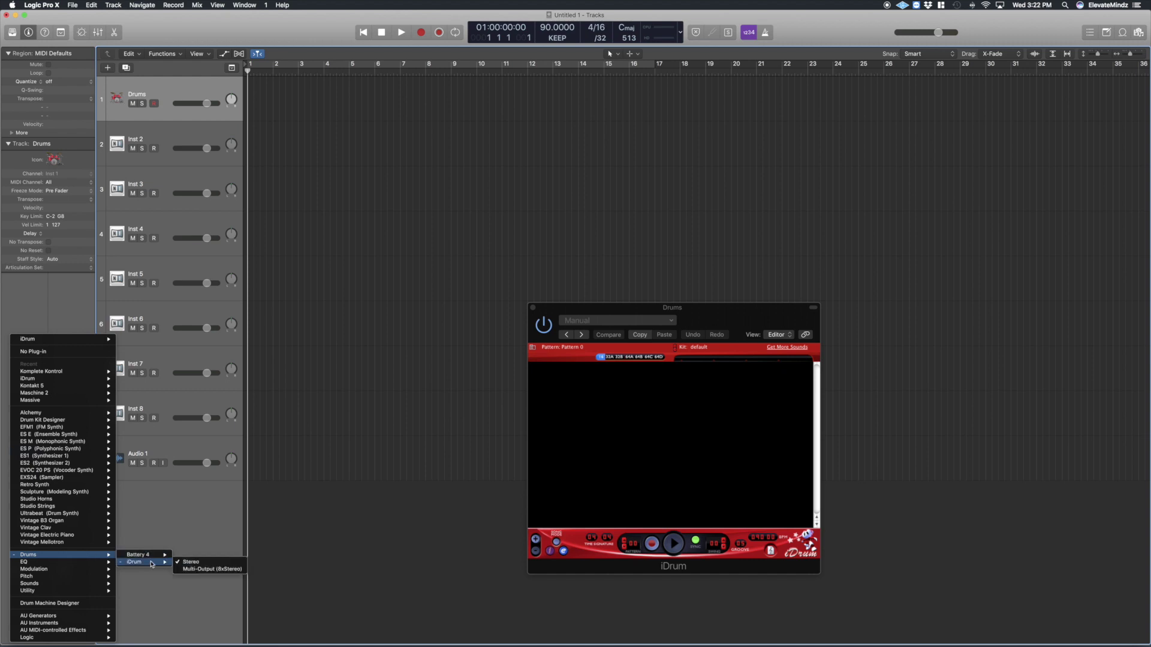
mouse_move(60, 624)
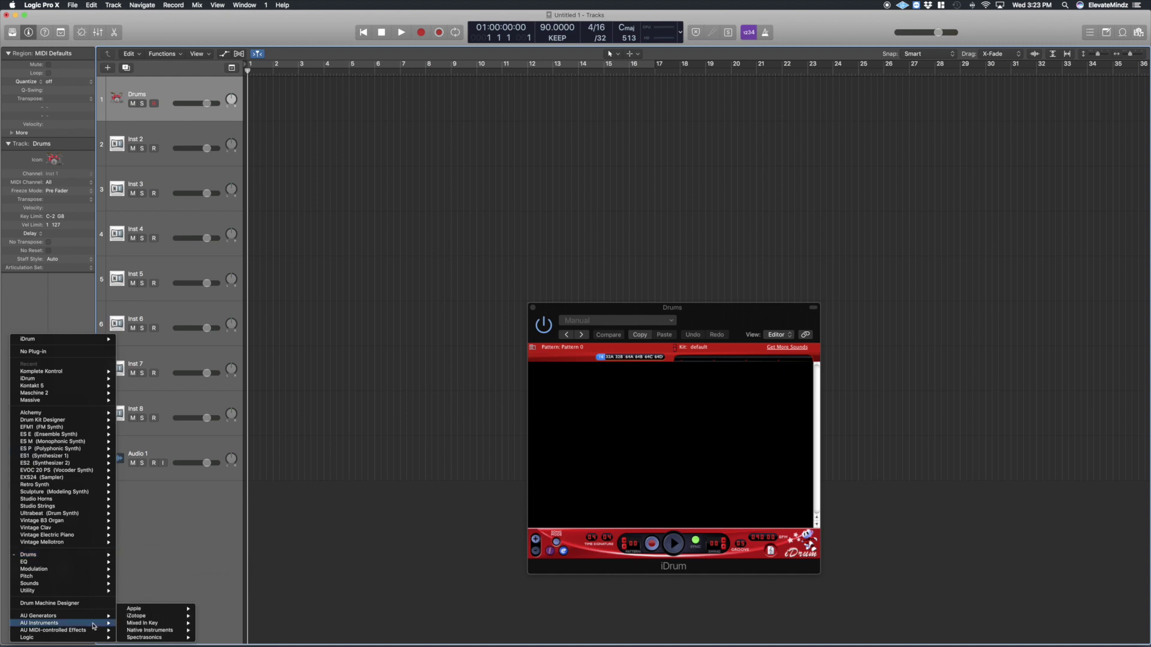
mouse_move(139, 617)
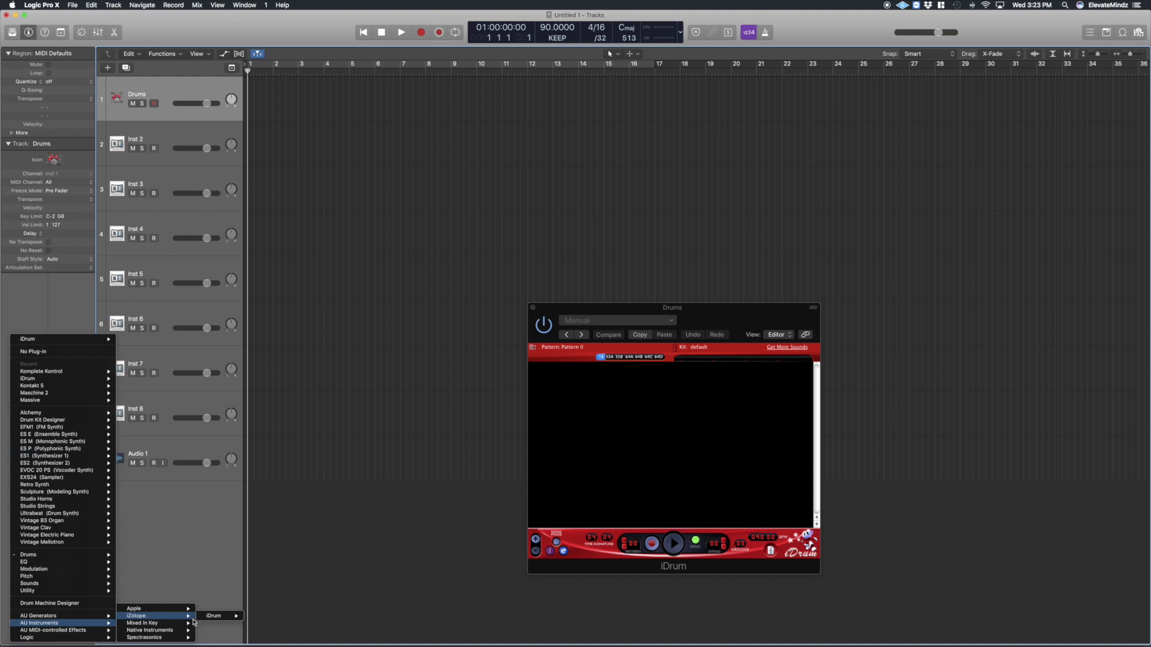
mouse_move(212, 619)
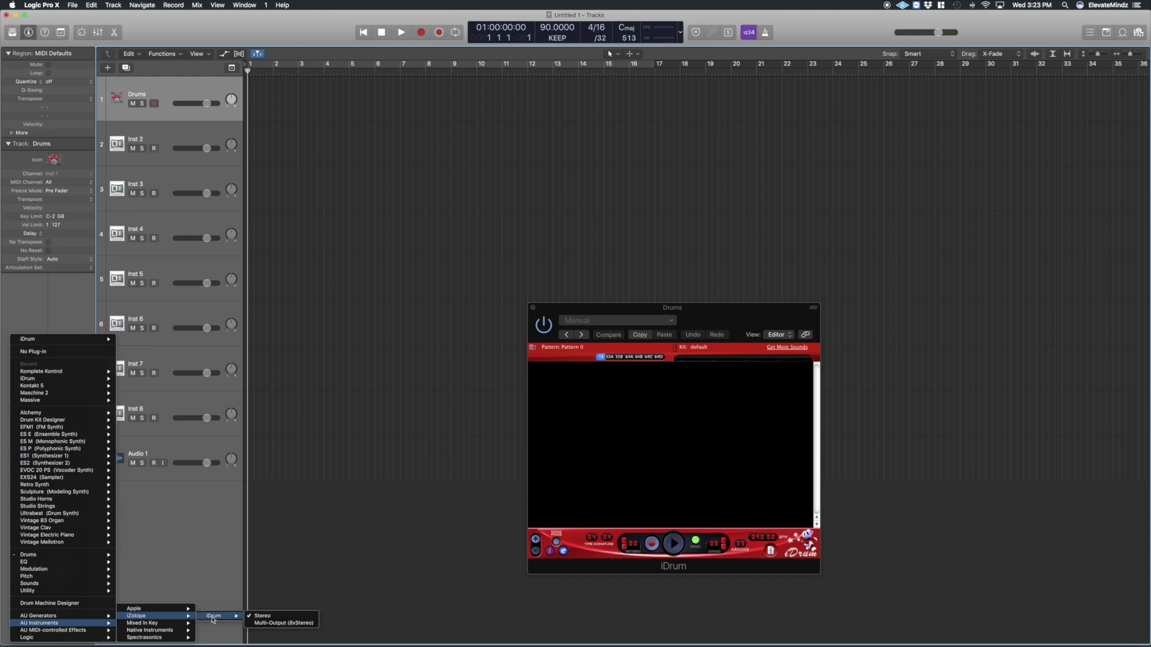
left_click(713, 460)
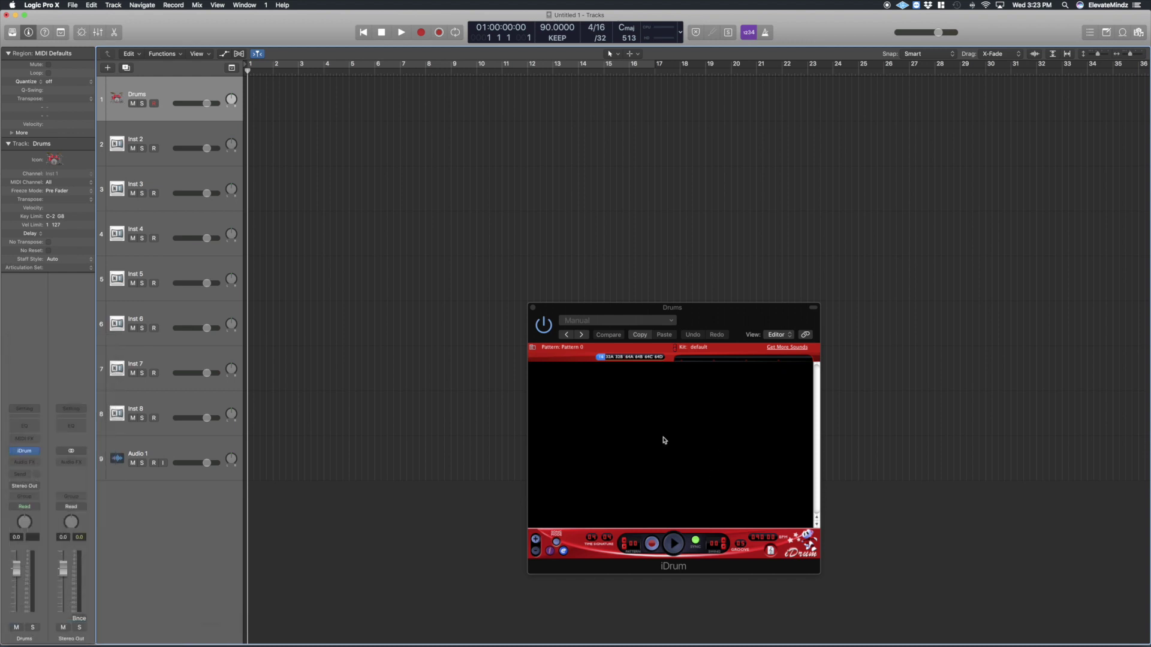
Load Kick 6_FN.wav and Snare 3_F.wav as iDrum channels, with the kick placed above the snare
left_click_drag(719, 318, 797, 286)
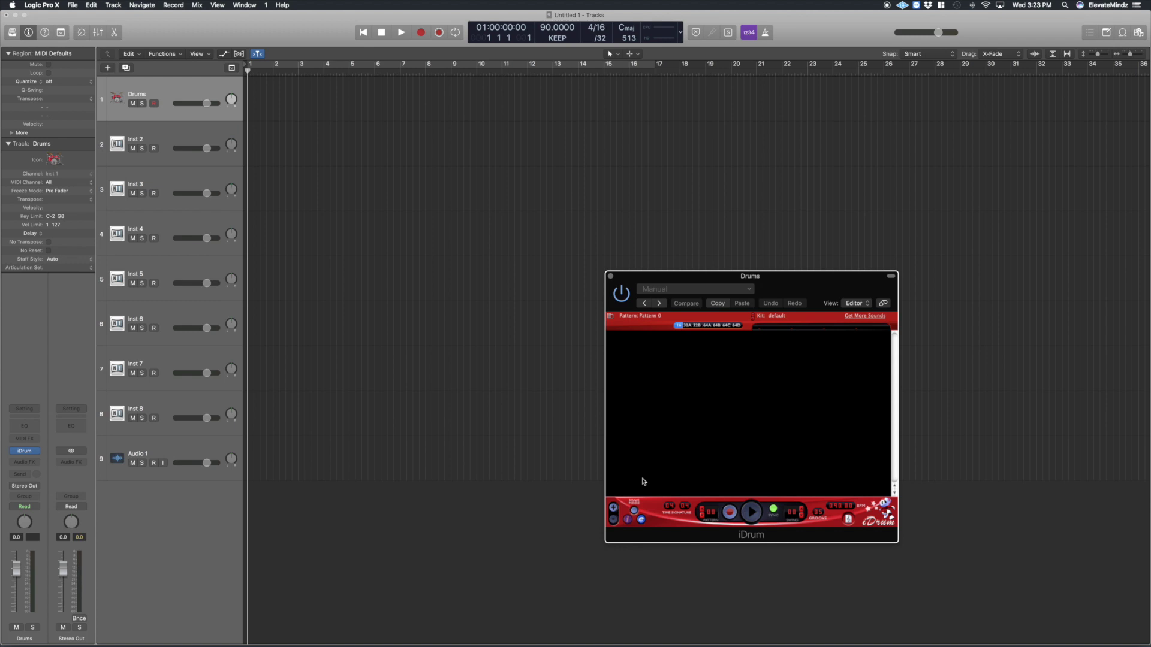
left_click_drag(824, 284, 616, 230)
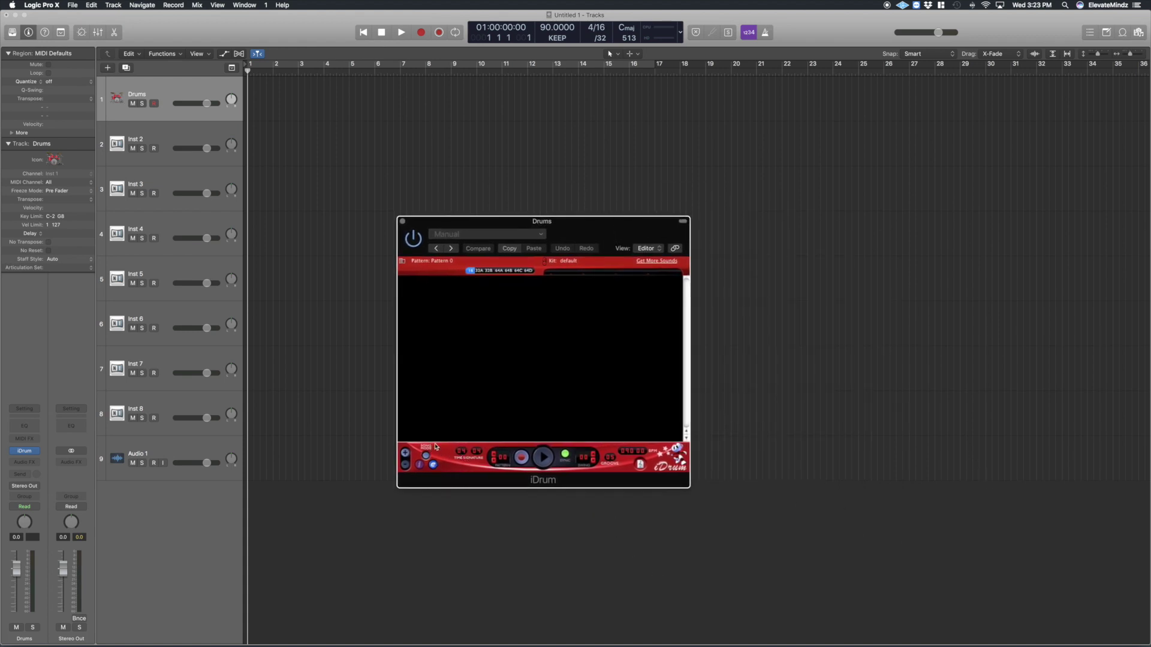
left_click(407, 454)
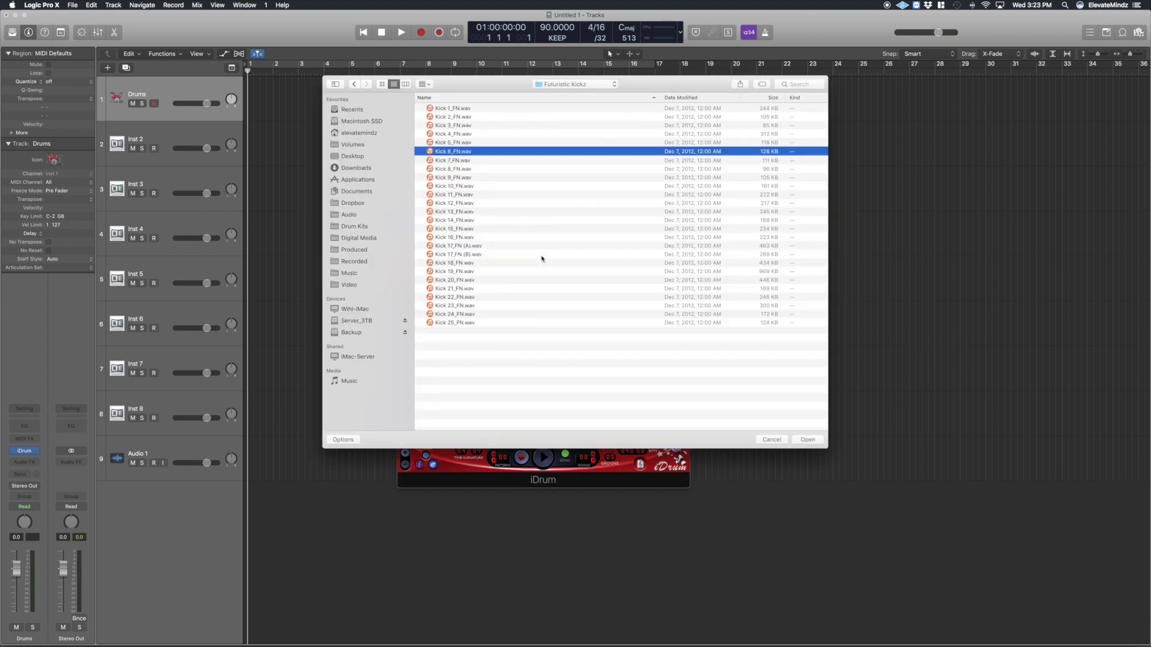
key("Return")
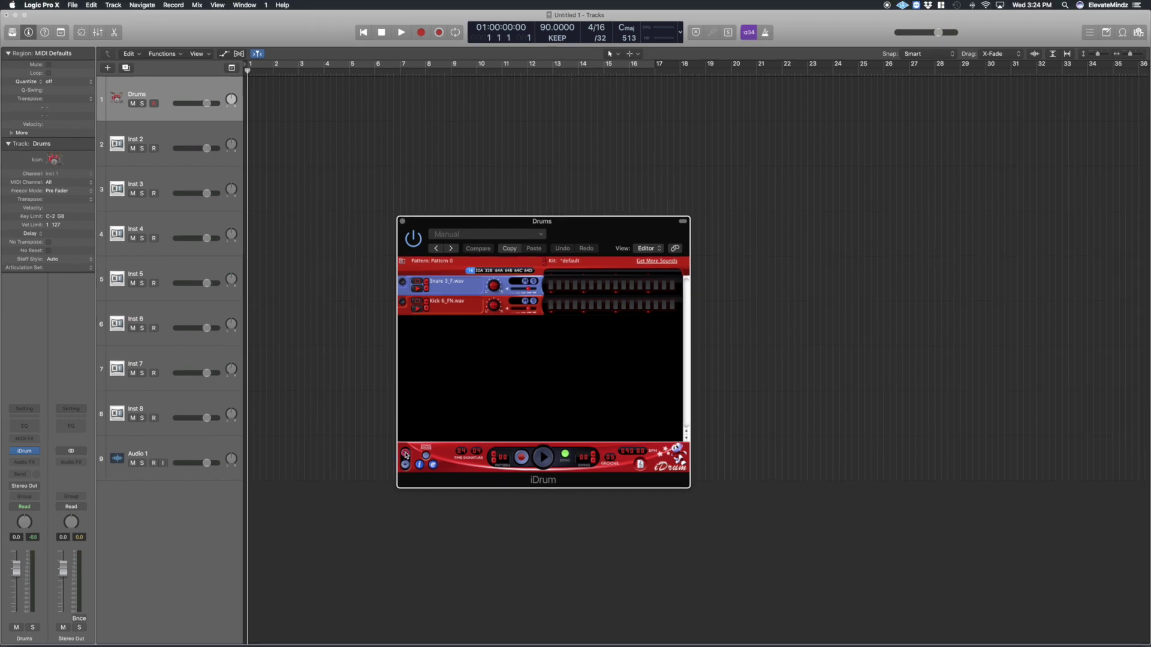
left_click(405, 454)
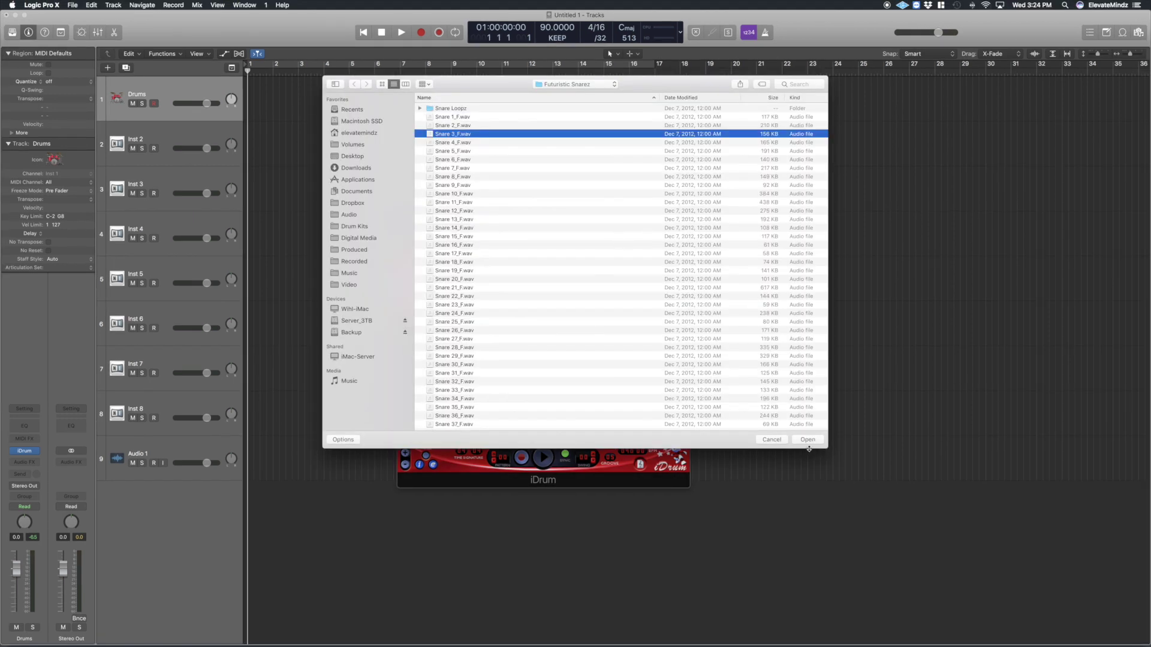
left_click(772, 441)
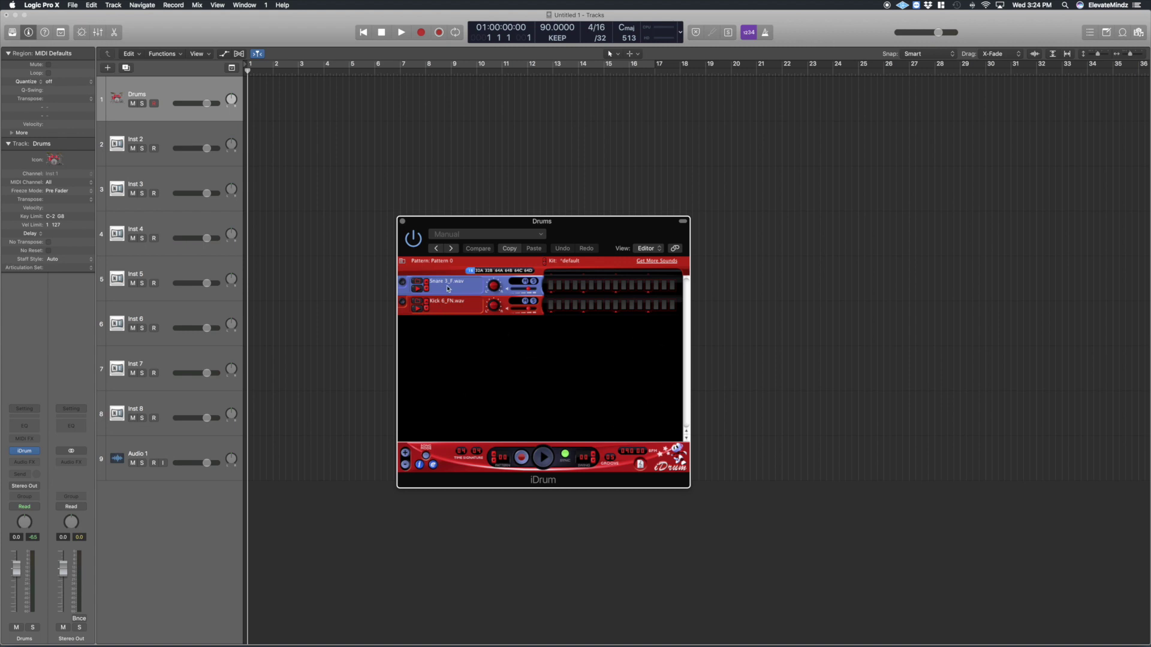
left_click_drag(406, 307, 405, 279)
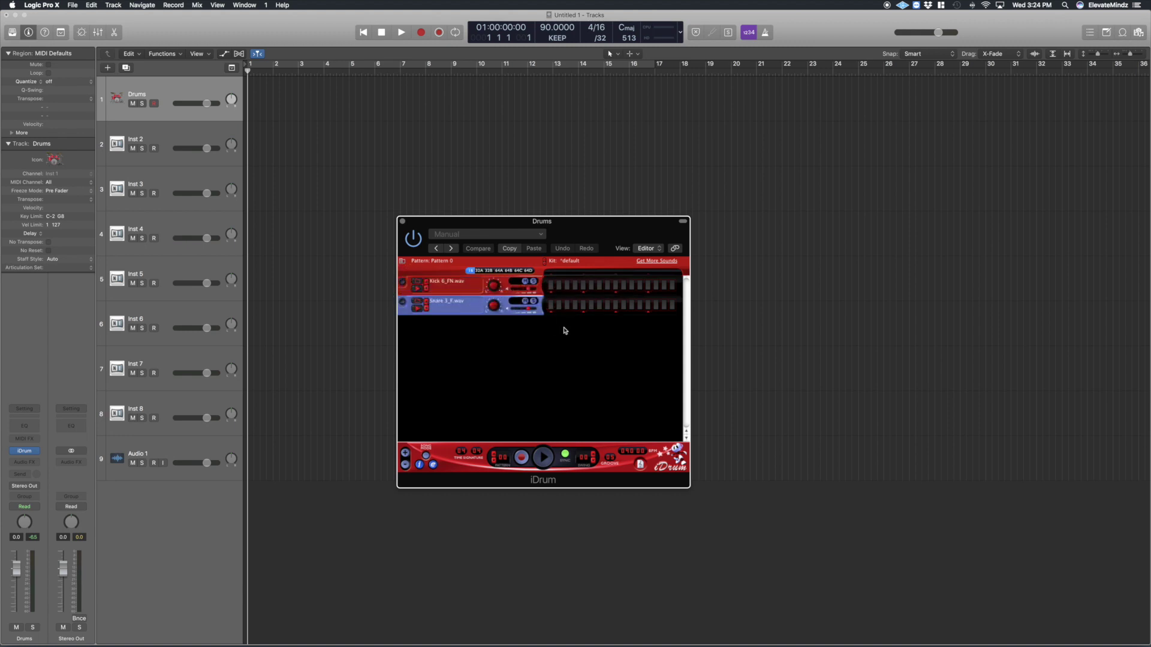
Program the kick on steps 1 and 9 and the snare on steps 5 and 13, and play the pattern
left_click(552, 290)
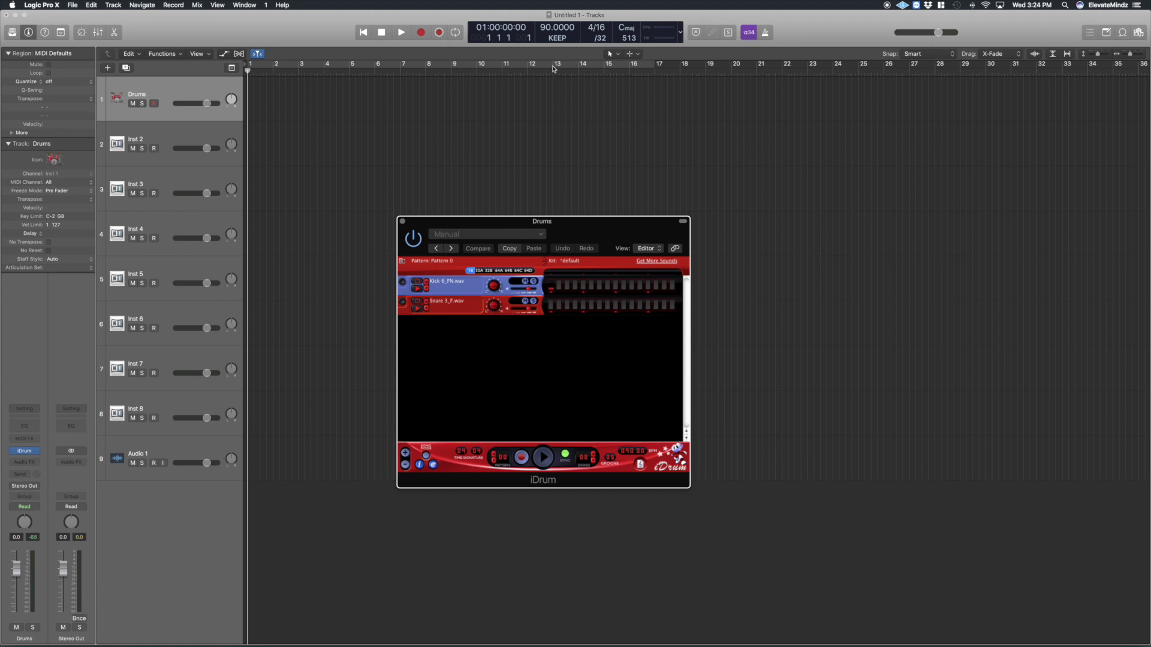
left_click(551, 287)
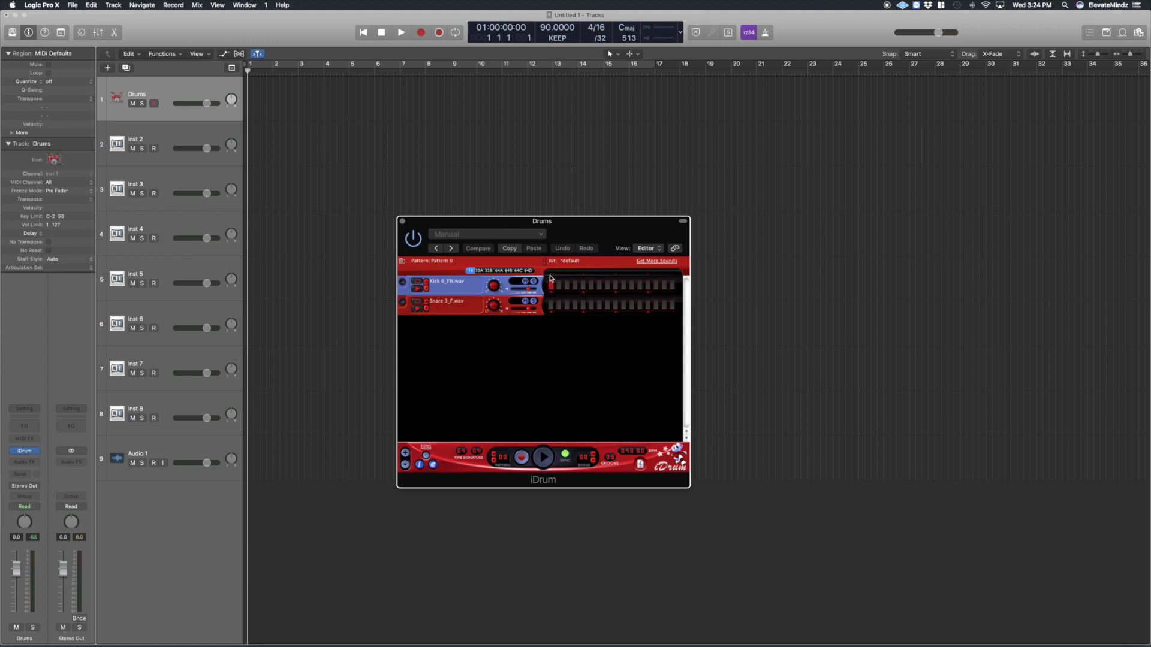
left_click(583, 305)
left_click(616, 287)
left_click(647, 305)
left_click(552, 286)
left_click_drag(529, 312, 528, 315)
key("space")
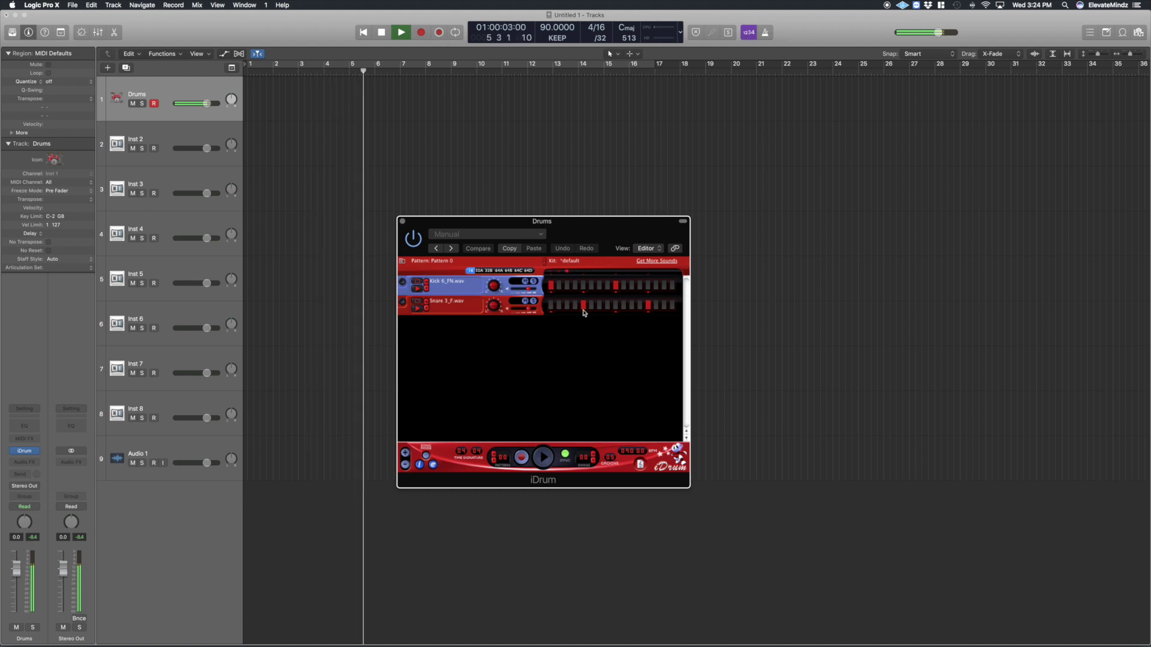
key("space")
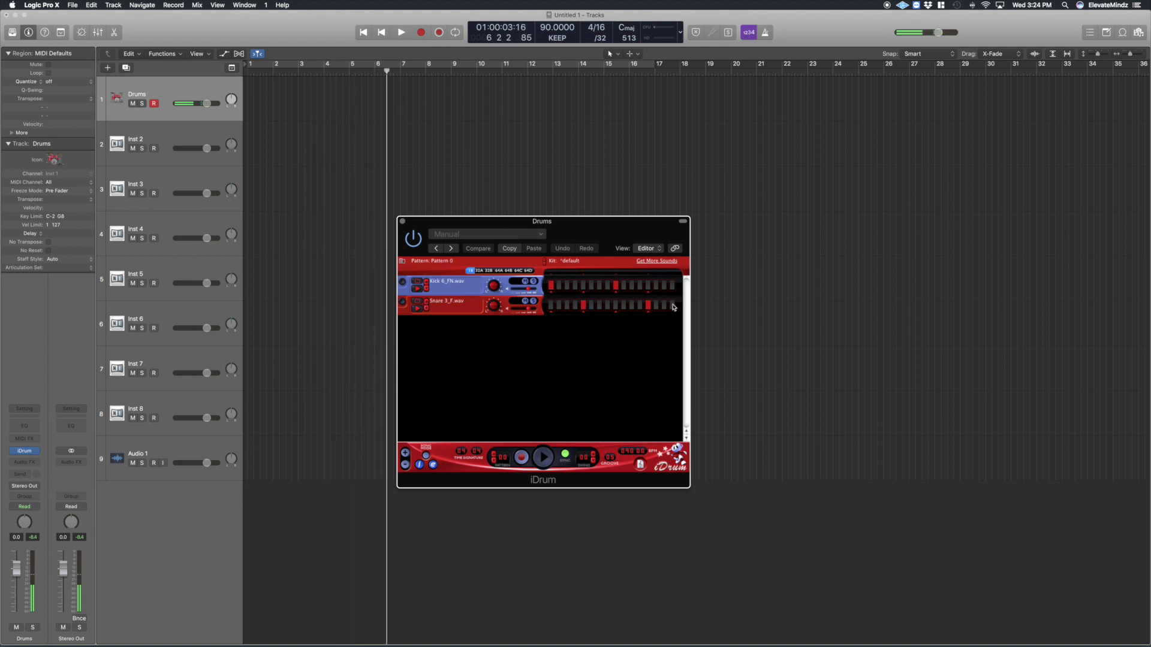
Add a low-velocity snare hit on step 16, adjusting its velocity while the pattern plays
left_click(672, 306)
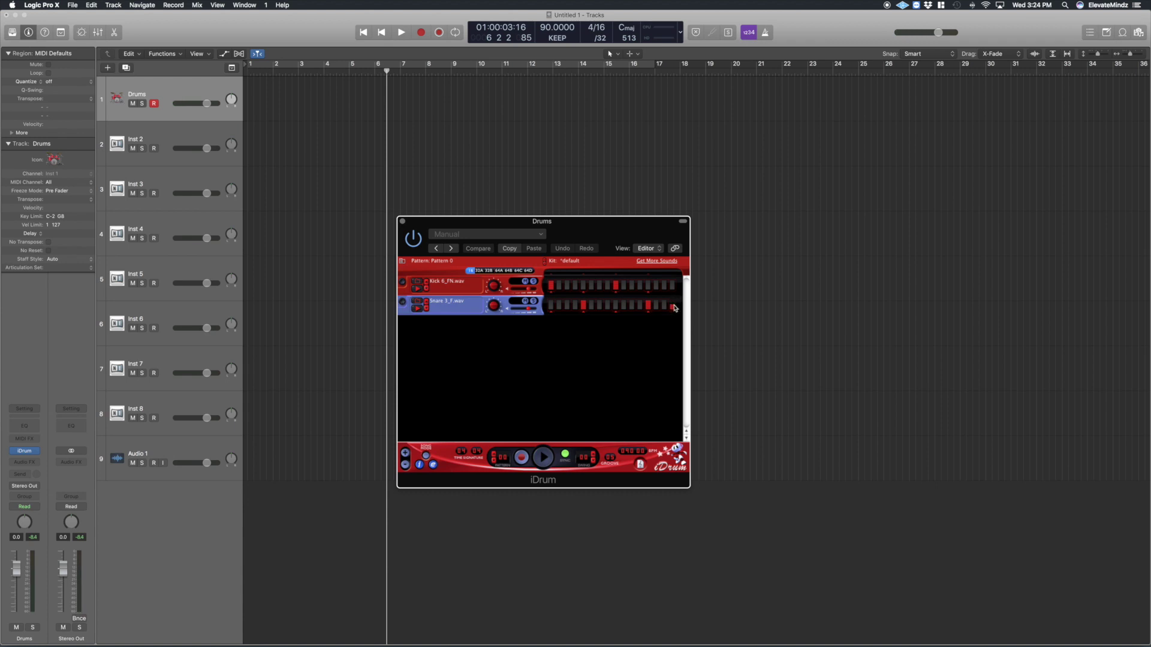
key("space")
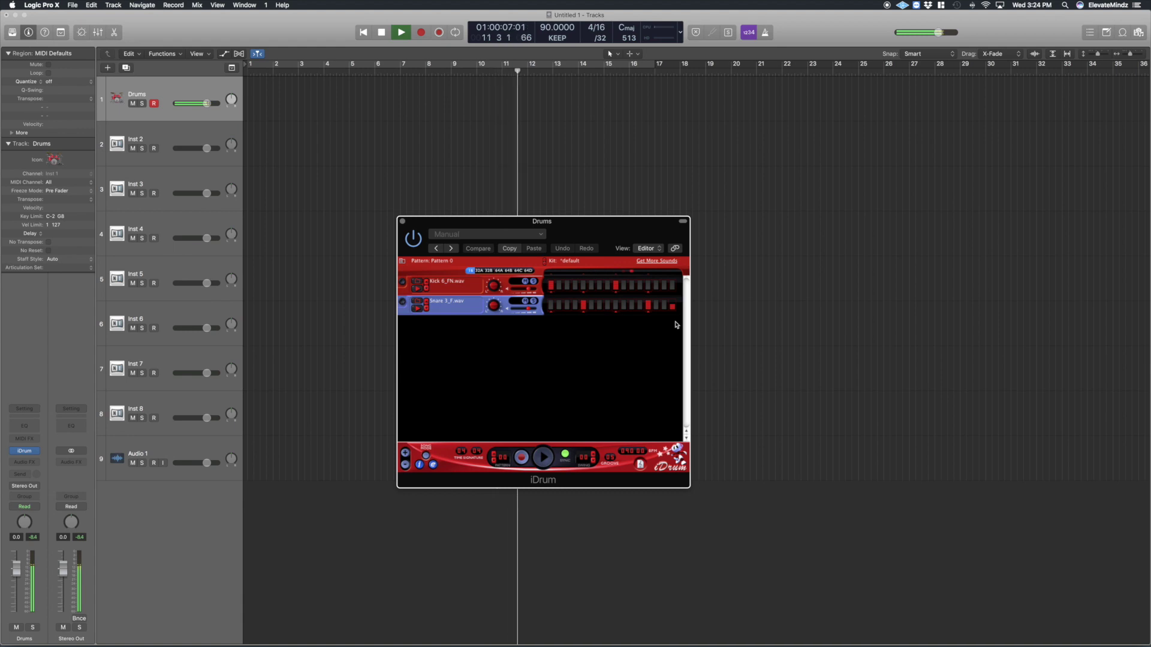
left_click(674, 306)
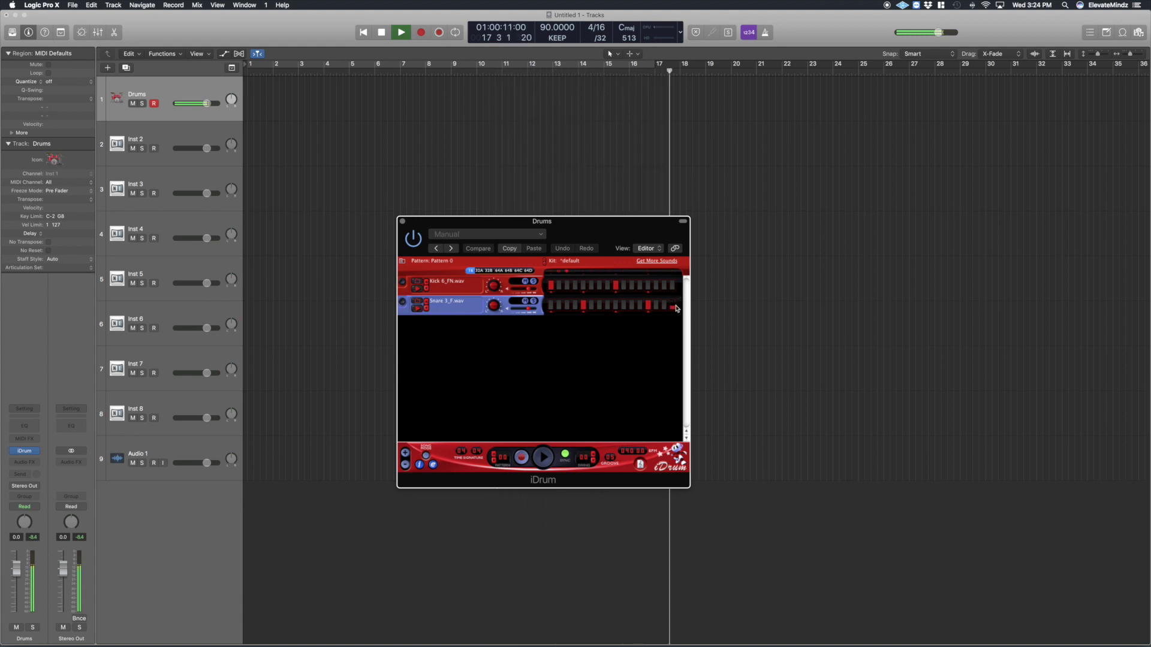
key("space")
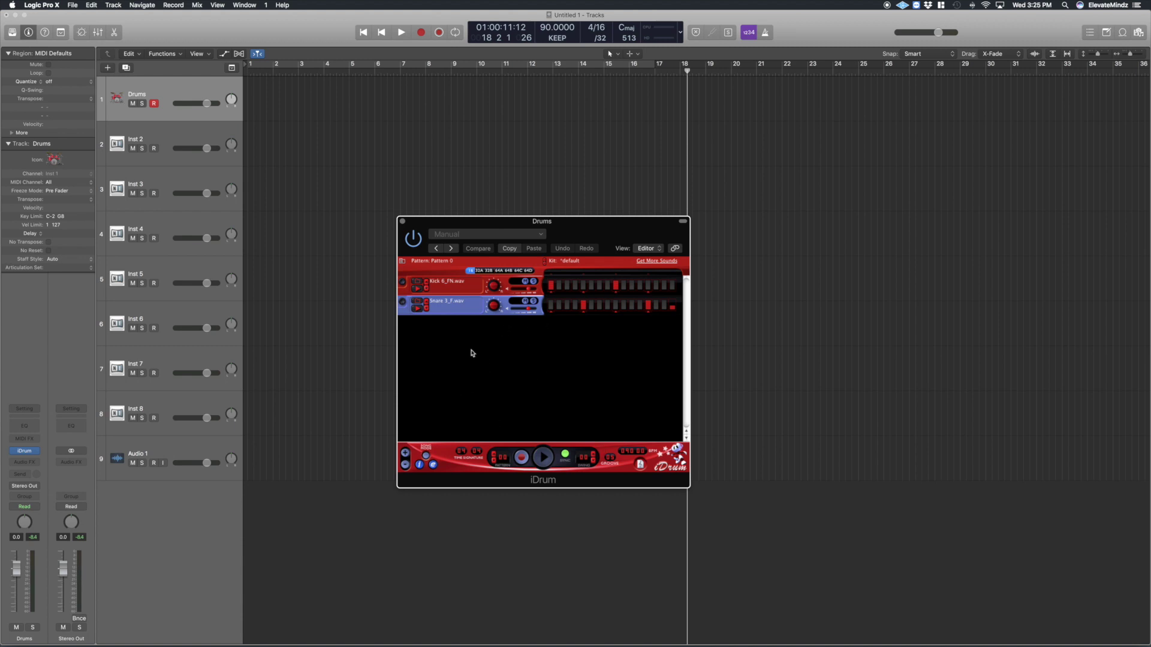
Add a new channel and browse its sample files to the Hi-Hatz folder within the Futuristic Drums percussion samples
left_click(406, 452)
left_click(578, 85)
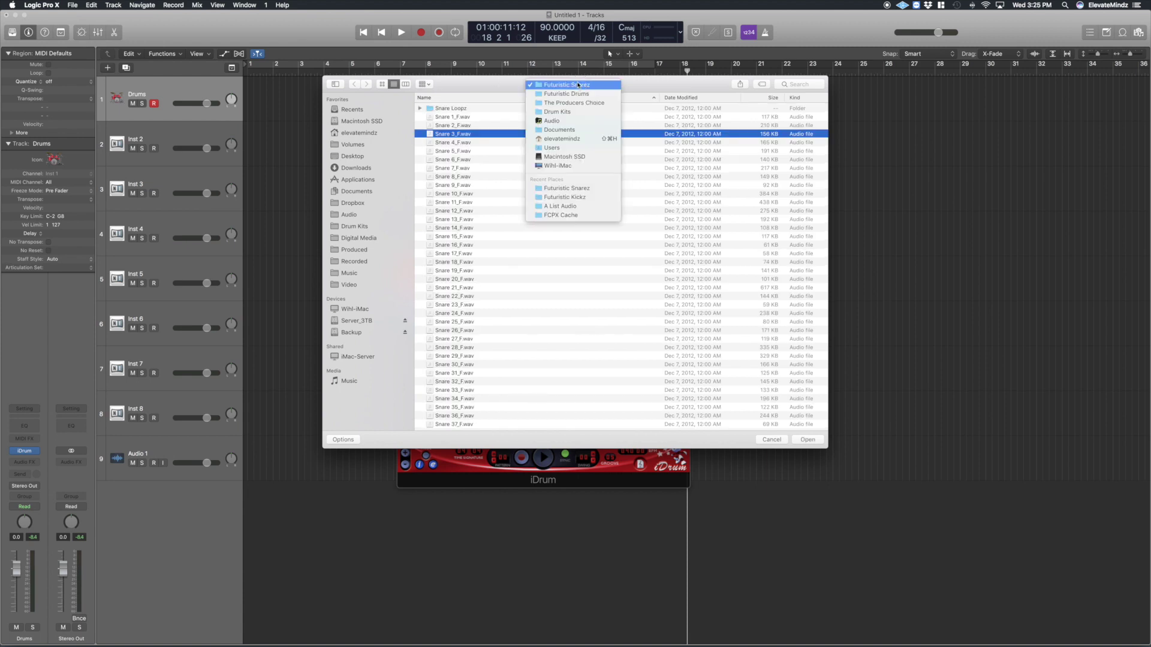
left_click(569, 93)
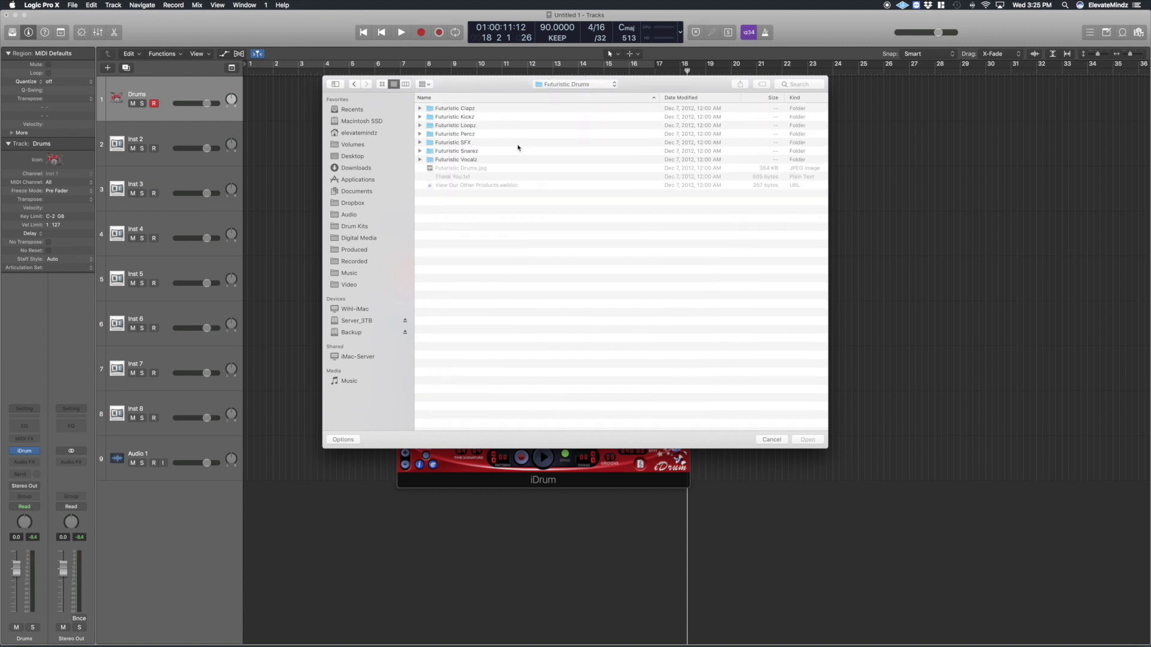
double_click(478, 135)
double_click(461, 119)
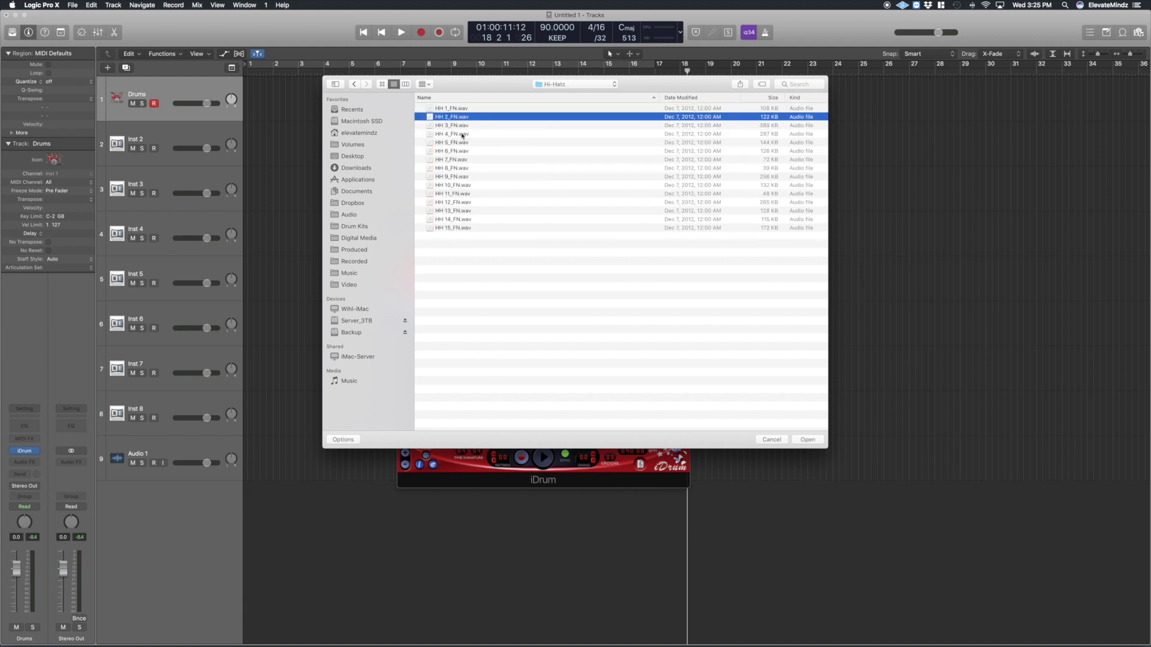
Audition the hi-hat samples and load HH 12_FN.wav as the new channel, with a hit on step 3
left_click(462, 134)
left_click(461, 142)
left_click(461, 151)
left_click(460, 160)
left_click(460, 169)
left_click(461, 176)
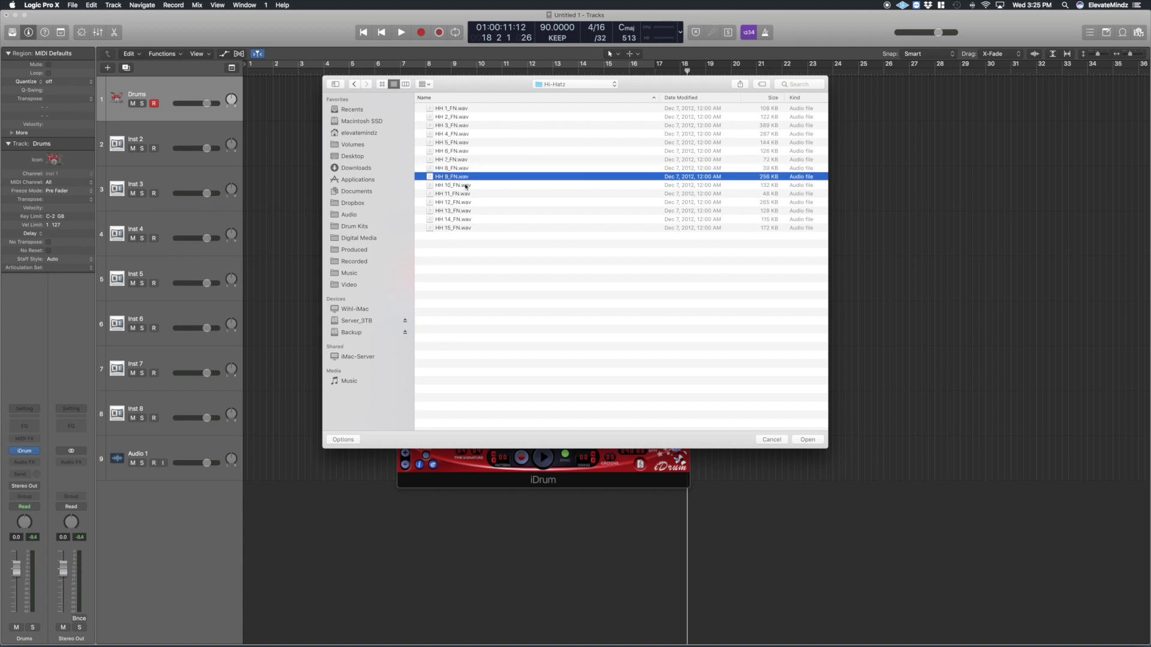
left_click(466, 185)
left_click(472, 194)
left_click(475, 201)
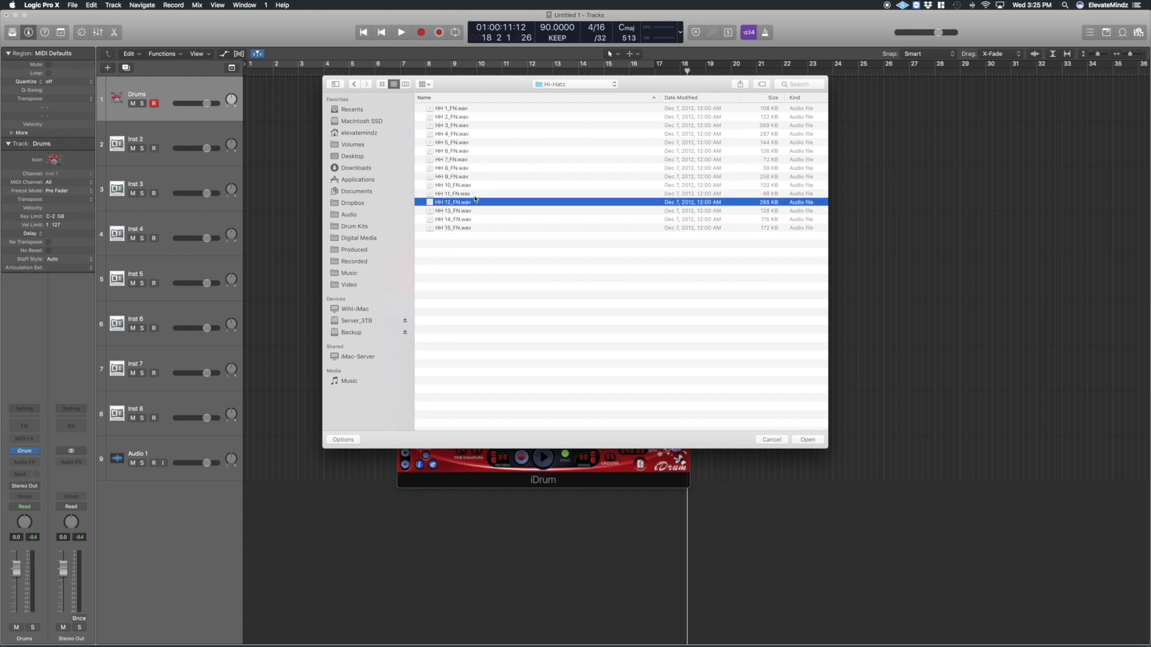
left_click(808, 440)
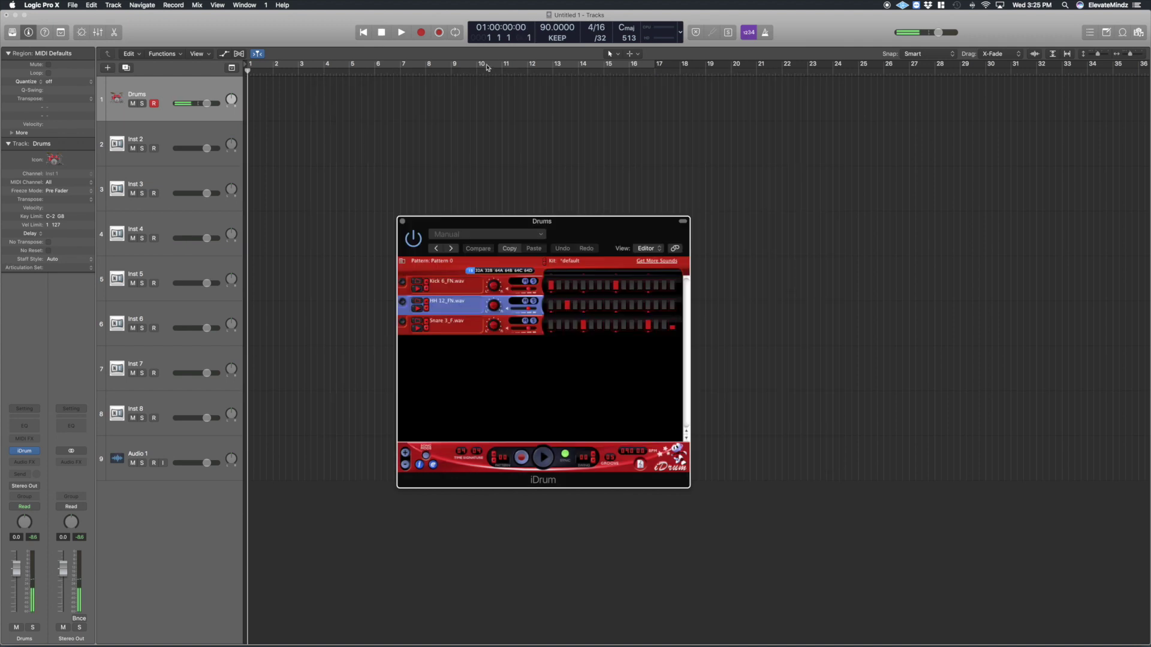
Turn on cycle mode, play the pattern with the hi-hat added, and stop playback
key("c")
key("space")
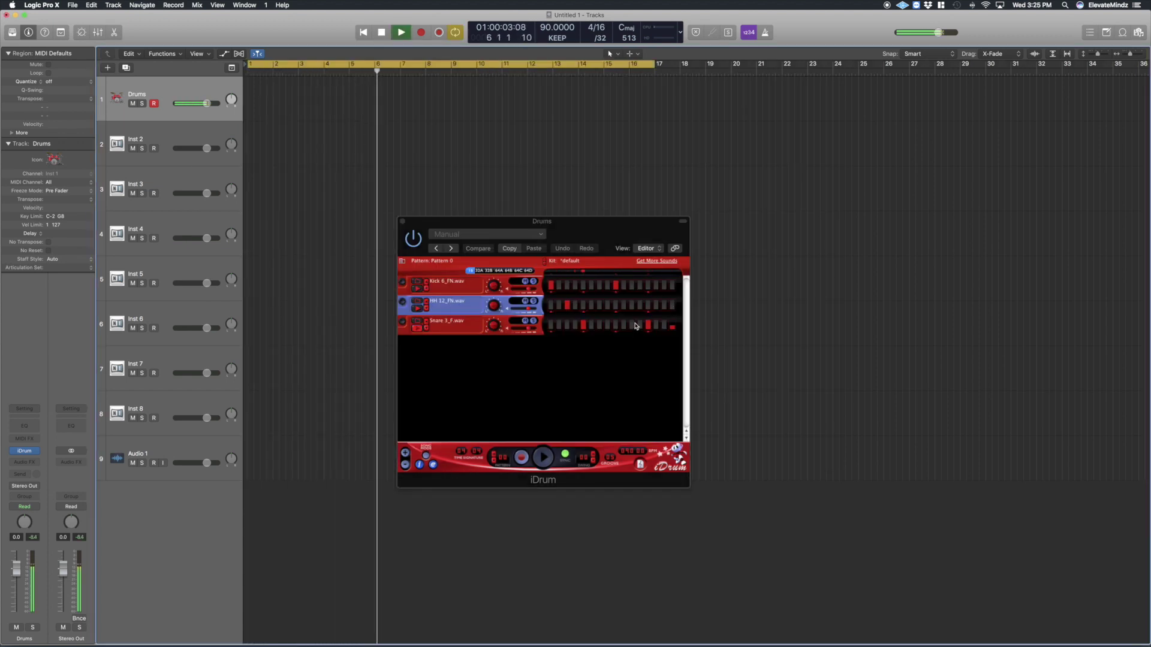
key("space")
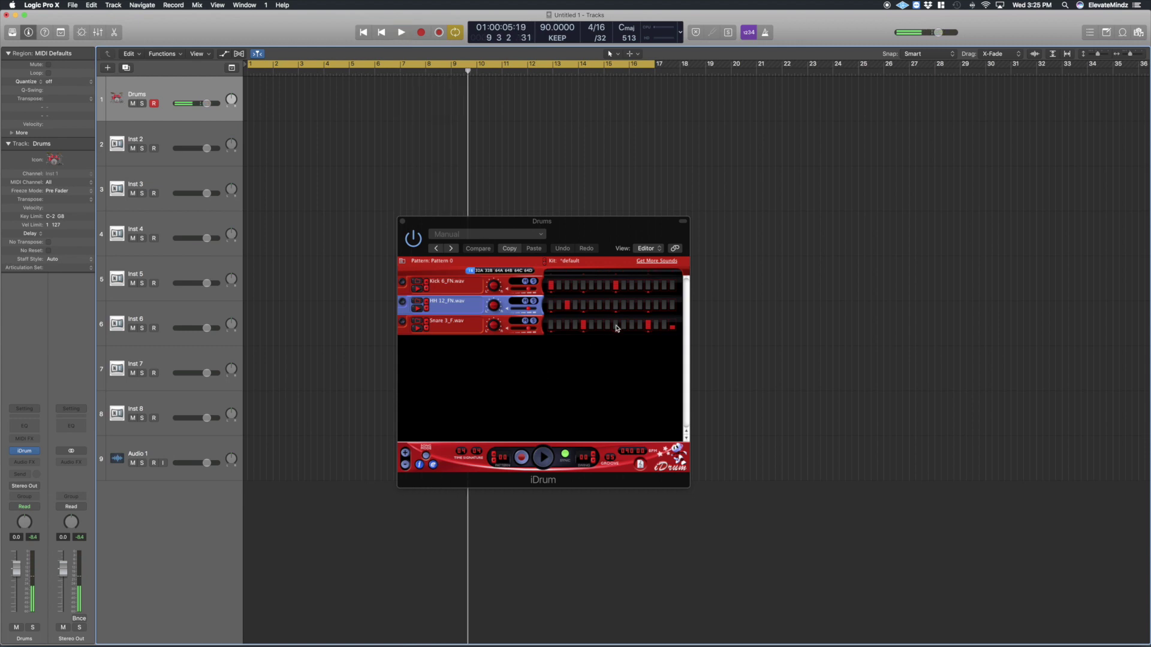
mouse_move(585, 248)
left_mouse_down()
mouse_move(739, 248)
mouse_move(518, 249)
mouse_move(569, 251)
left_mouse_up()
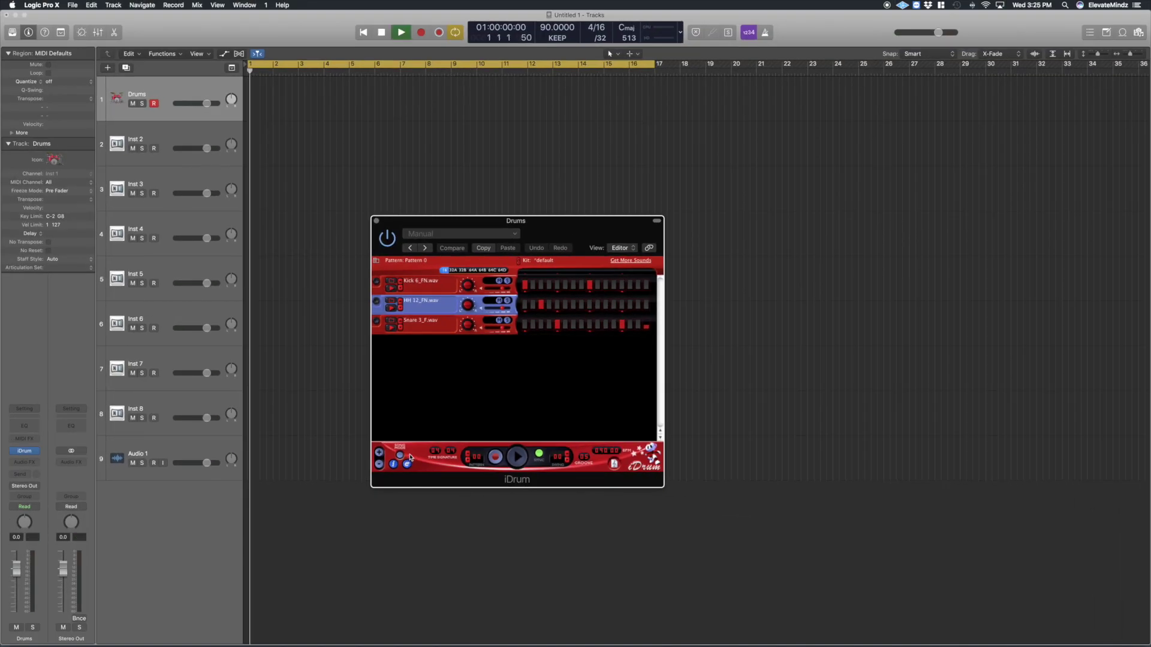
key("space")
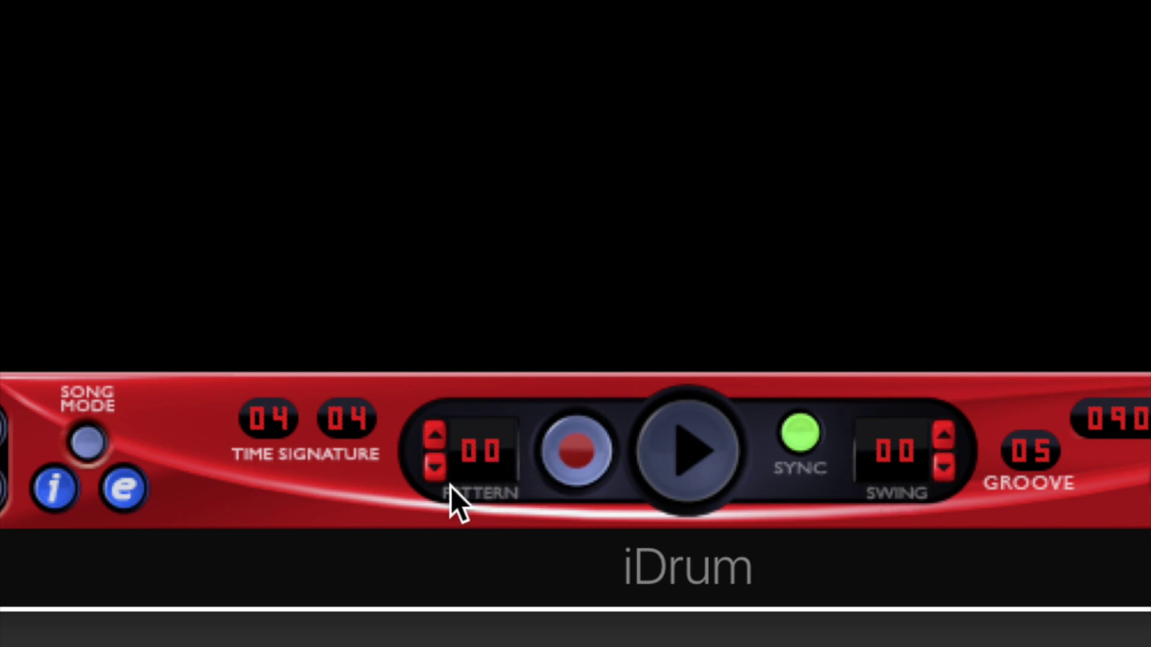
Try to paste the copied settings while on the empty Pattern 1, and return to Pattern 0
left_click(435, 439)
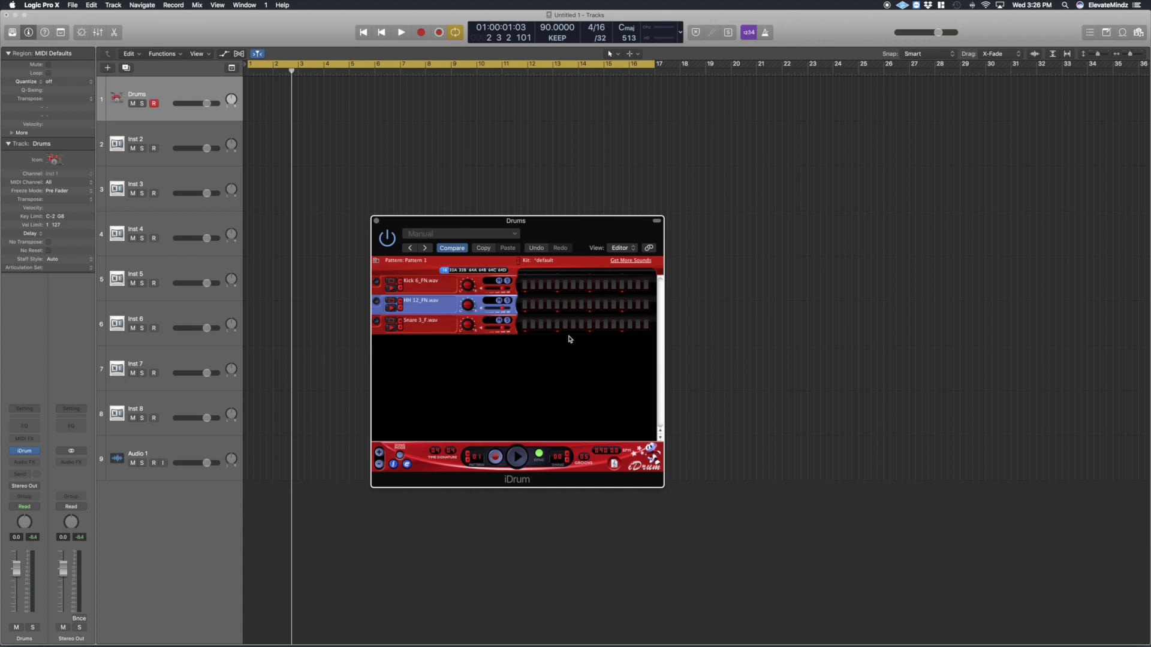
left_click(470, 461)
left_click(506, 249)
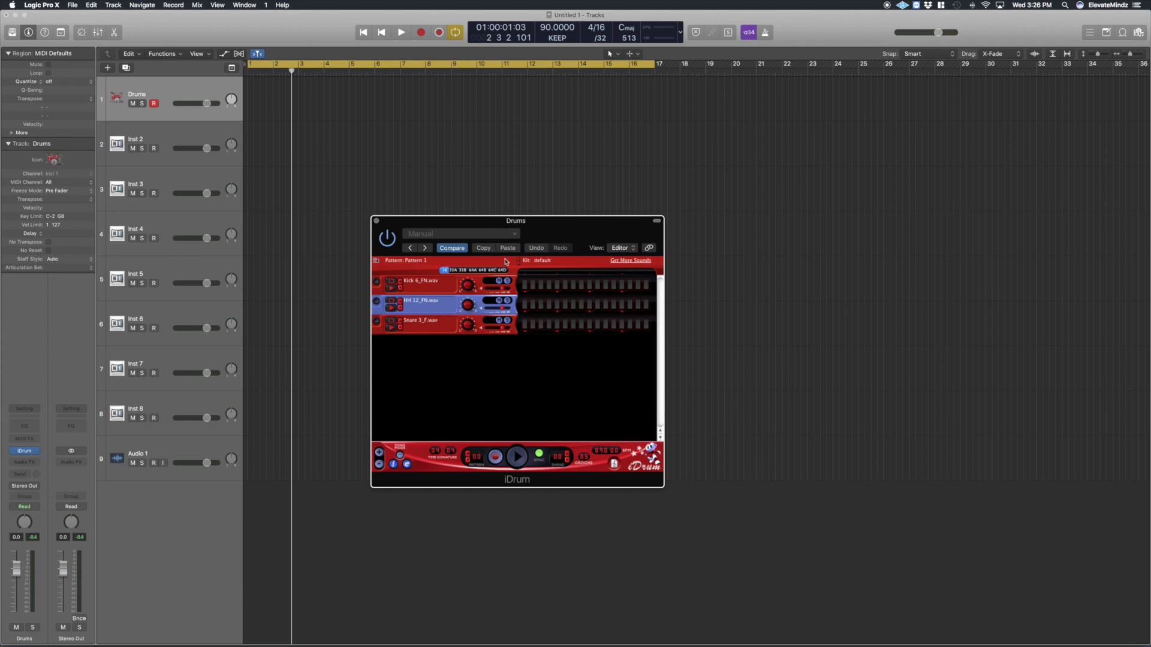
left_click(468, 457)
left_click(471, 466)
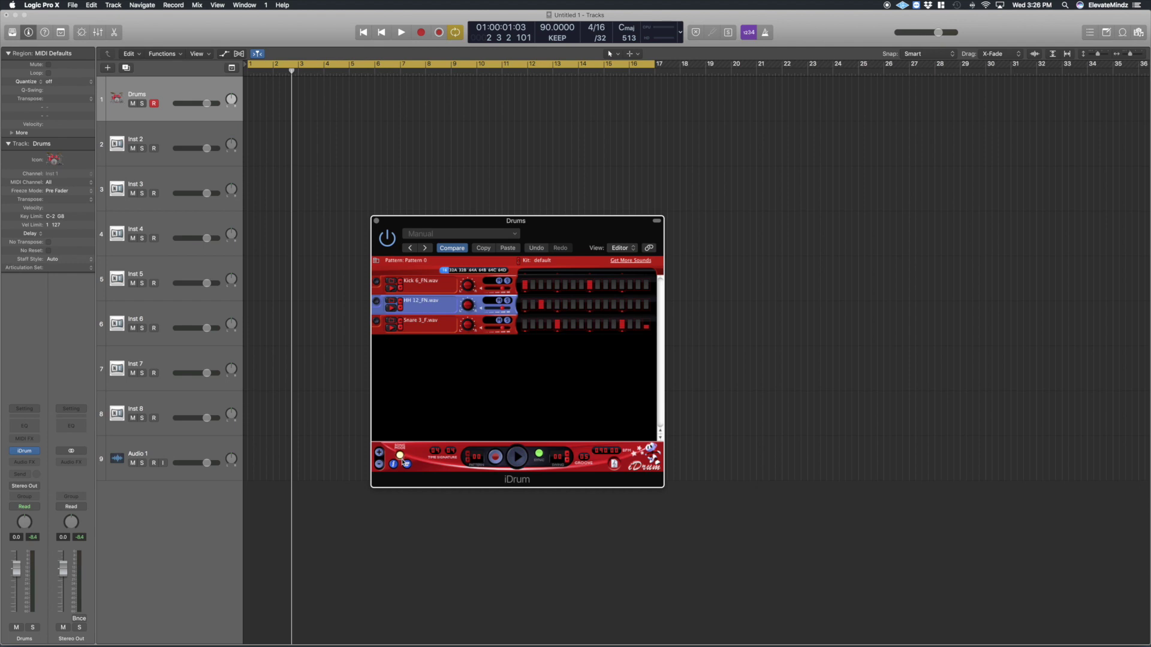
View the pattern list in the Song Editor, and leave song mode
left_click(406, 464)
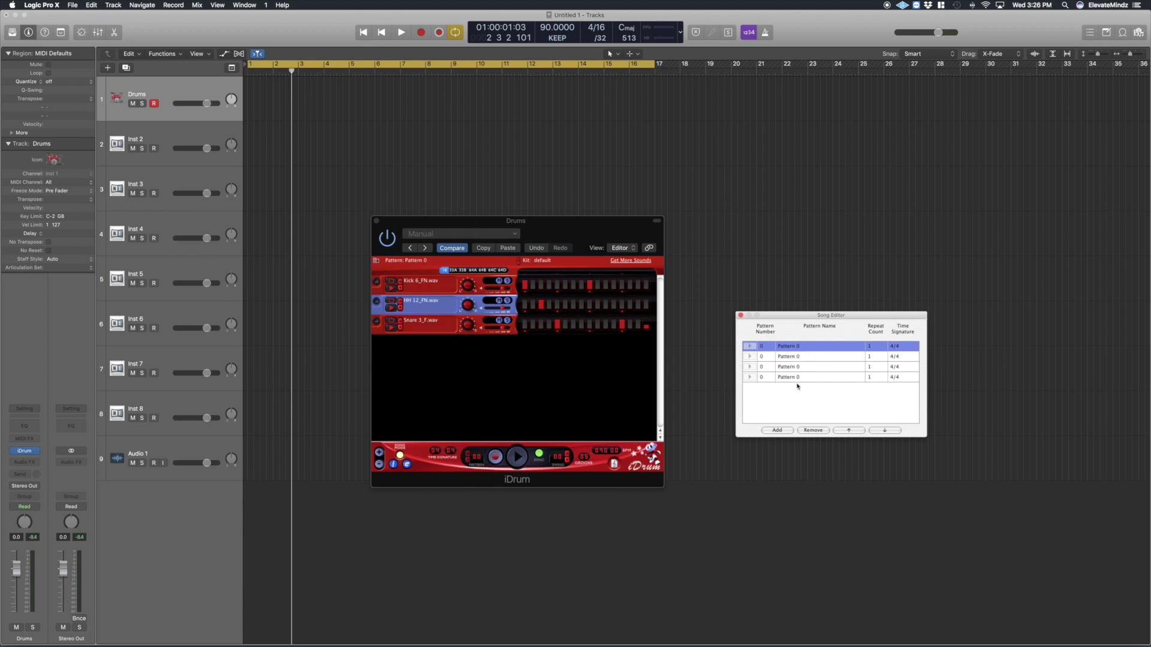
left_click(741, 315)
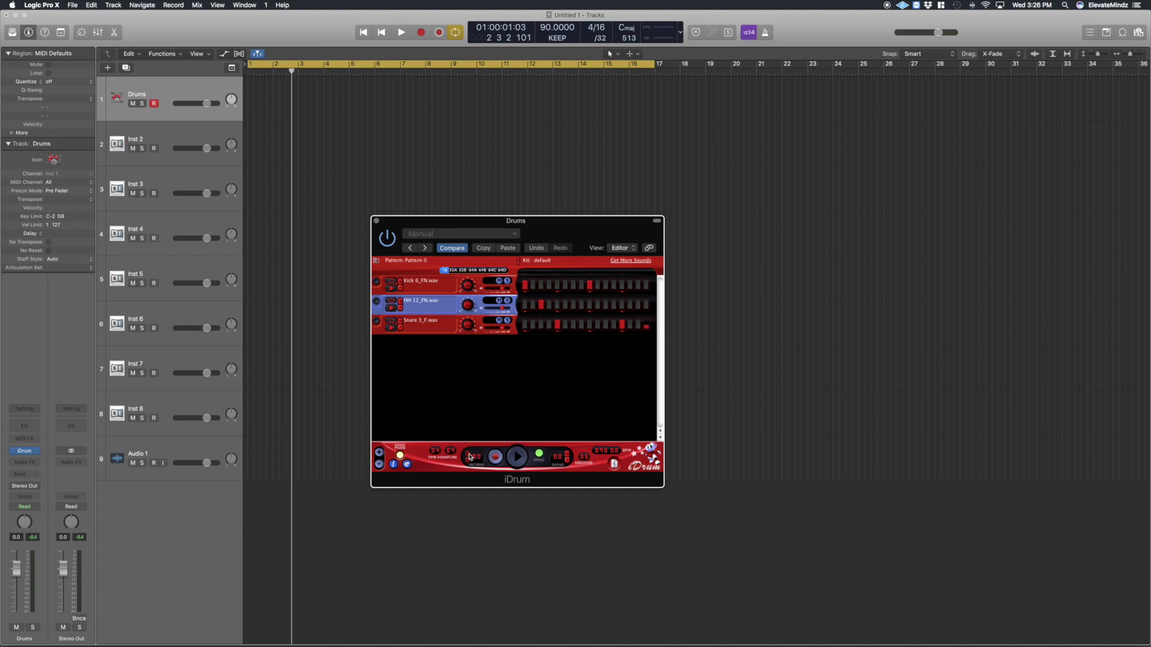
left_click(400, 455)
In Pattern 1, program the kick on steps 1 and 9 and the second channel on steps 5, 13 and 16
left_click(469, 458)
left_click(525, 285)
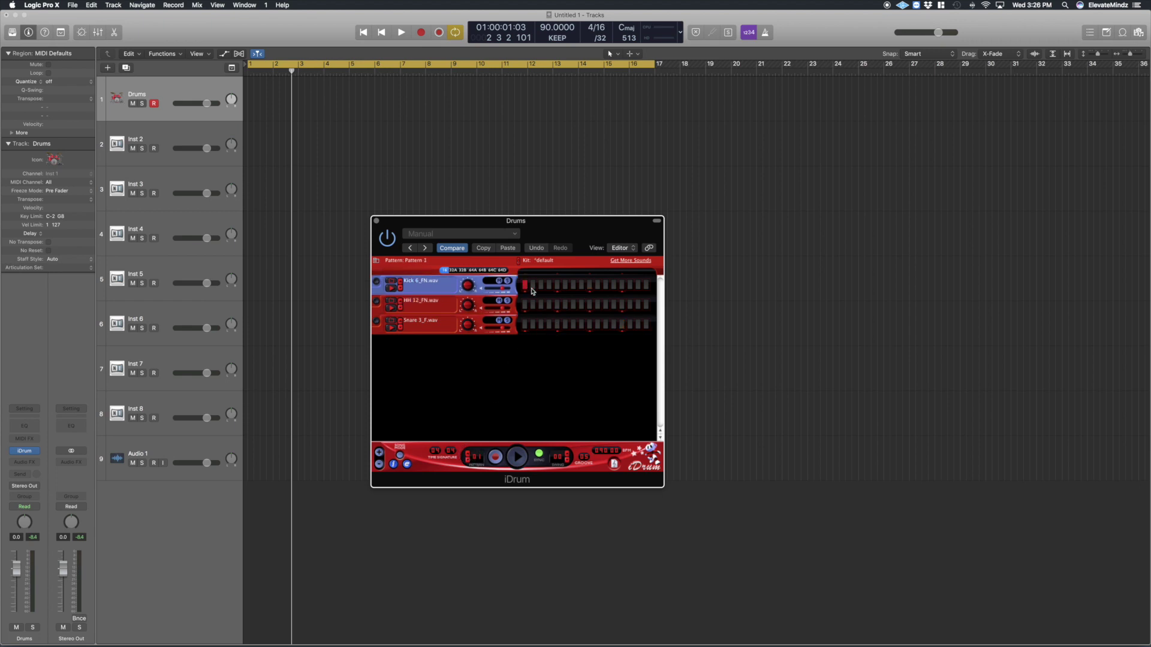
left_click(557, 304)
left_click(589, 285)
left_click(622, 304)
left_click(648, 306)
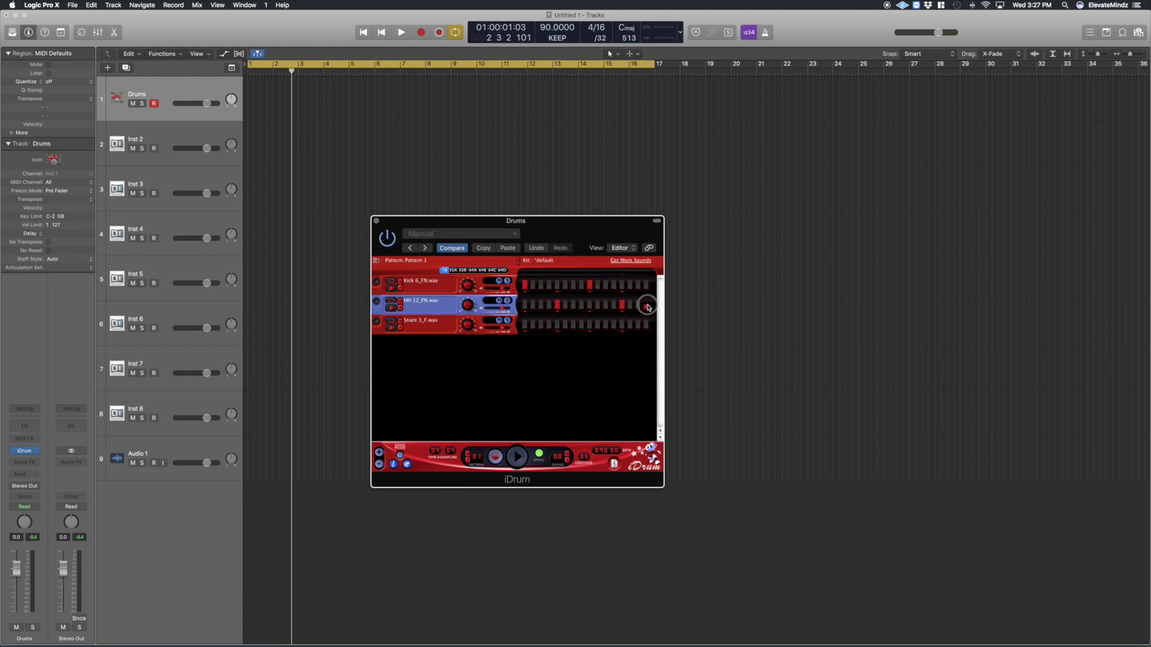
Place the hi-hat channel below the snare and clear the snare's step 16 hit in Pattern 0
left_click(468, 465)
left_click_drag(646, 328, 645, 303)
left_click(470, 462)
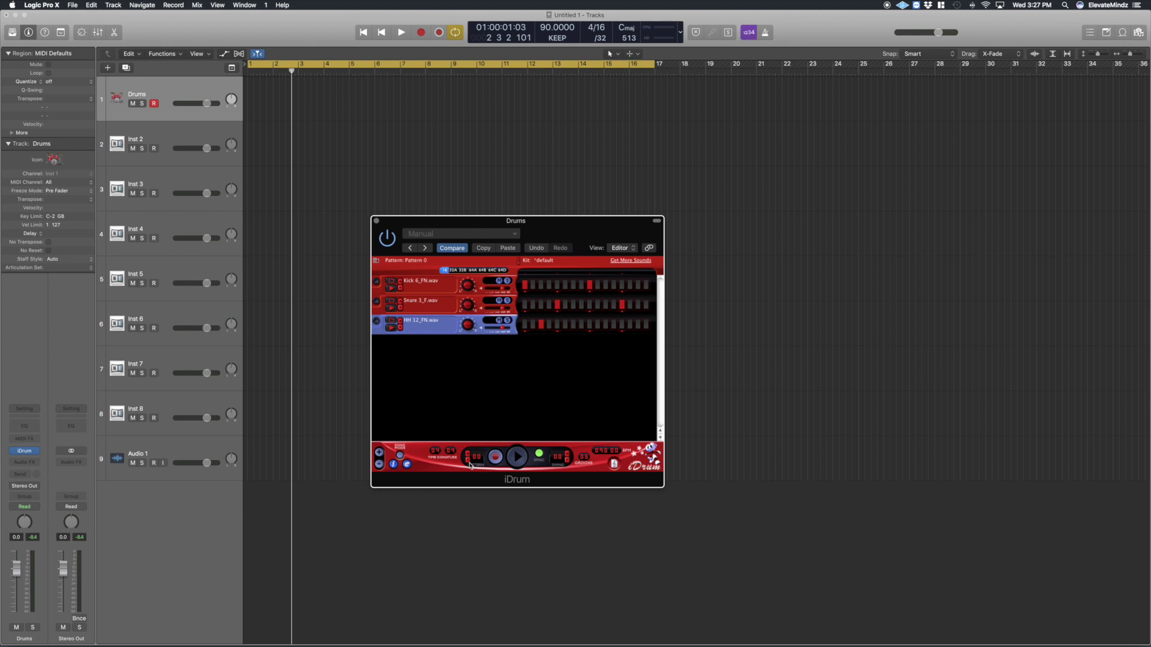
Play Pattern 0 and Pattern 1 in turn to compare their snare endings
key("space")
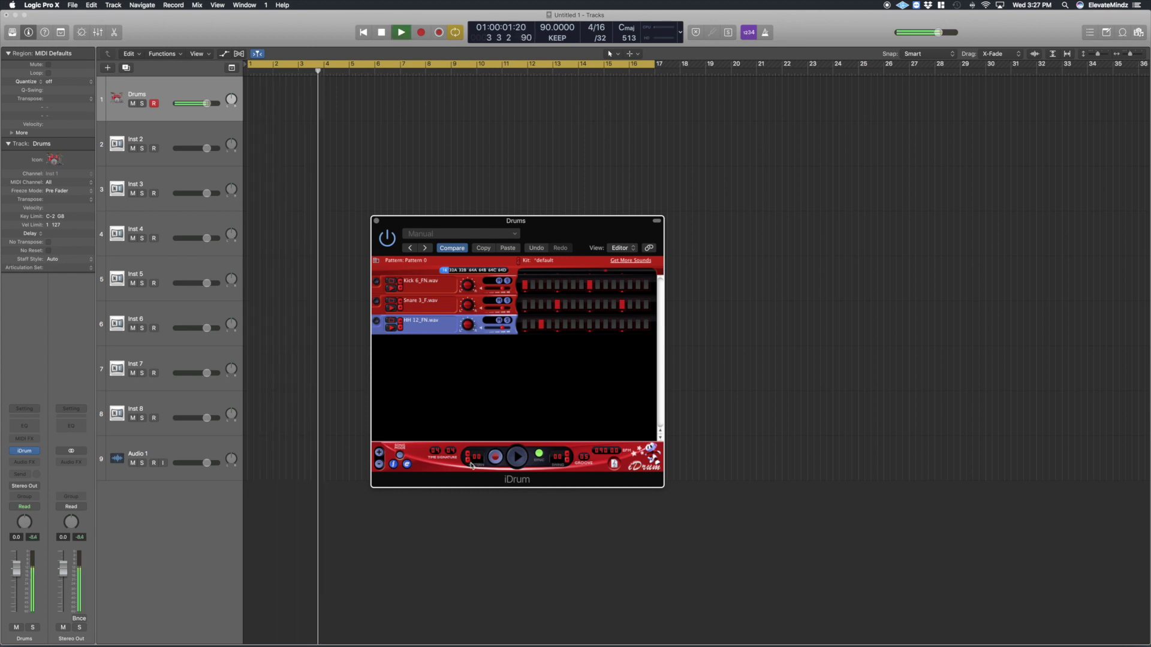
key("space")
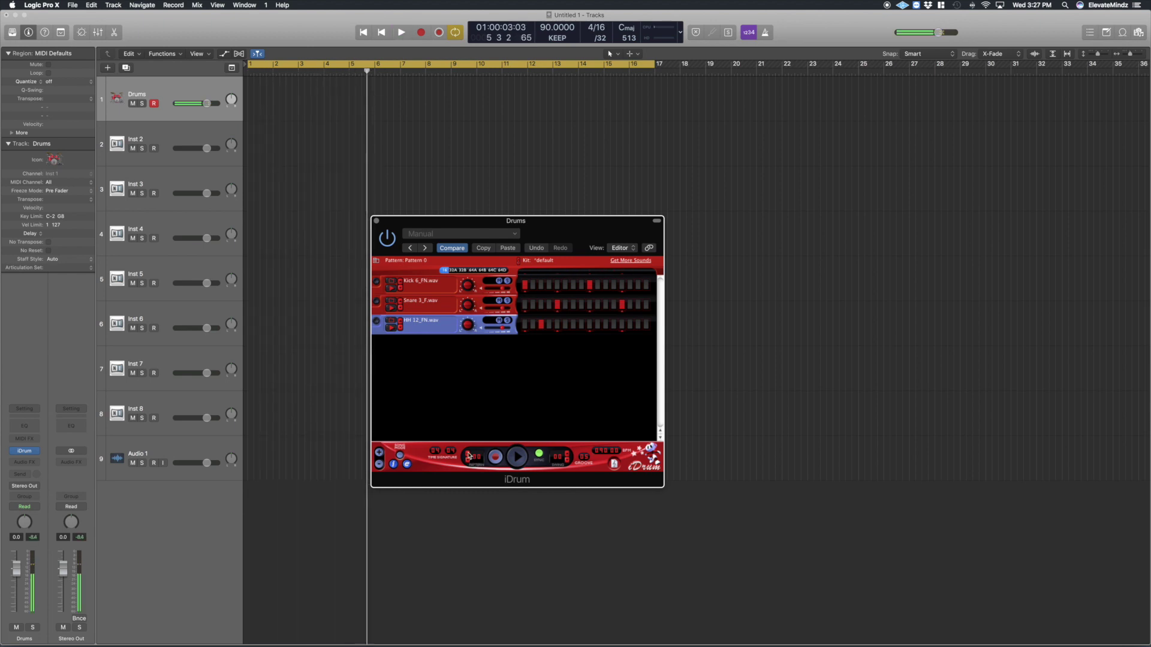
left_click(469, 457)
key("space")
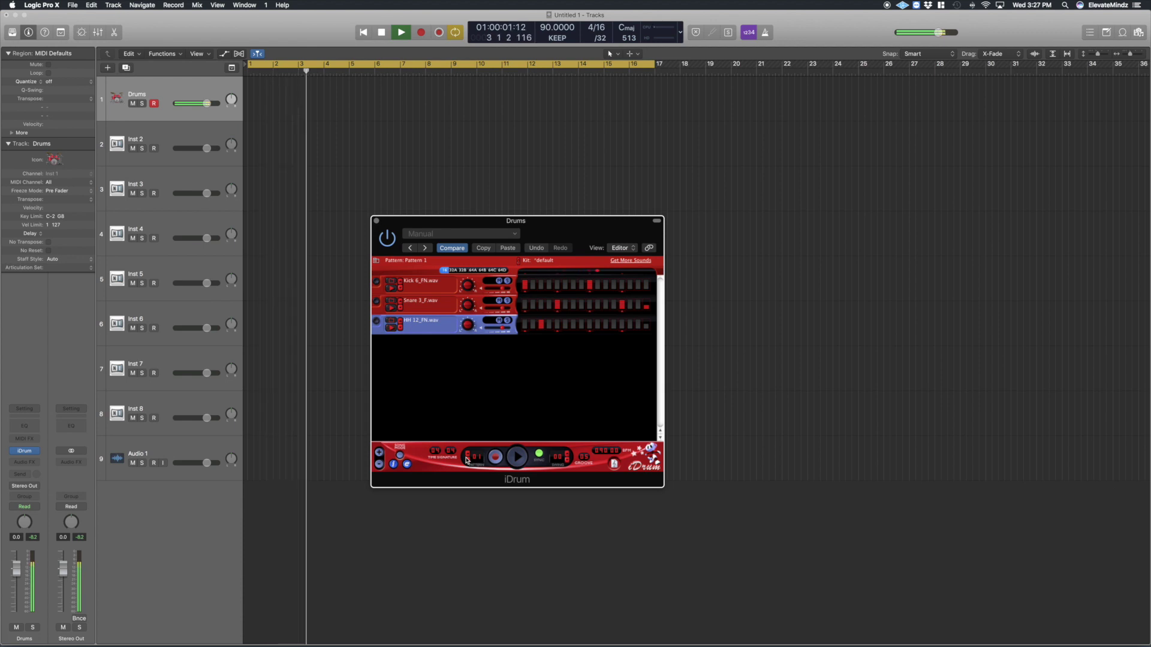
key("space")
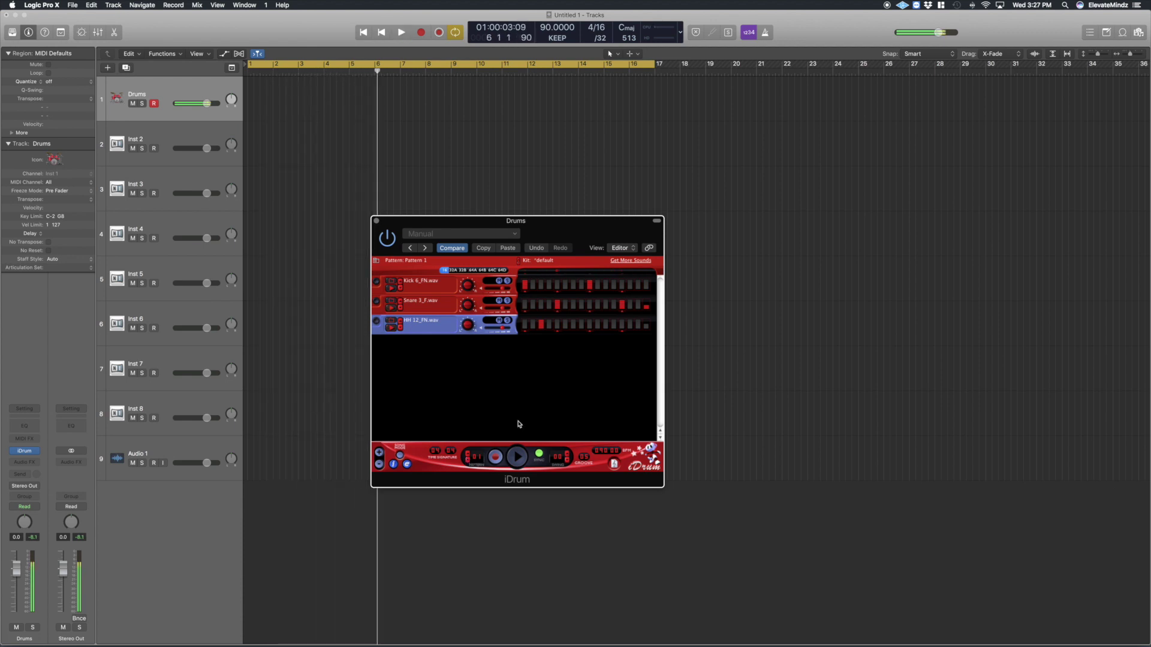
In song mode, set the Song Editor to play Pattern 0 followed by Pattern 1, and remove the last two entries
left_click(400, 456)
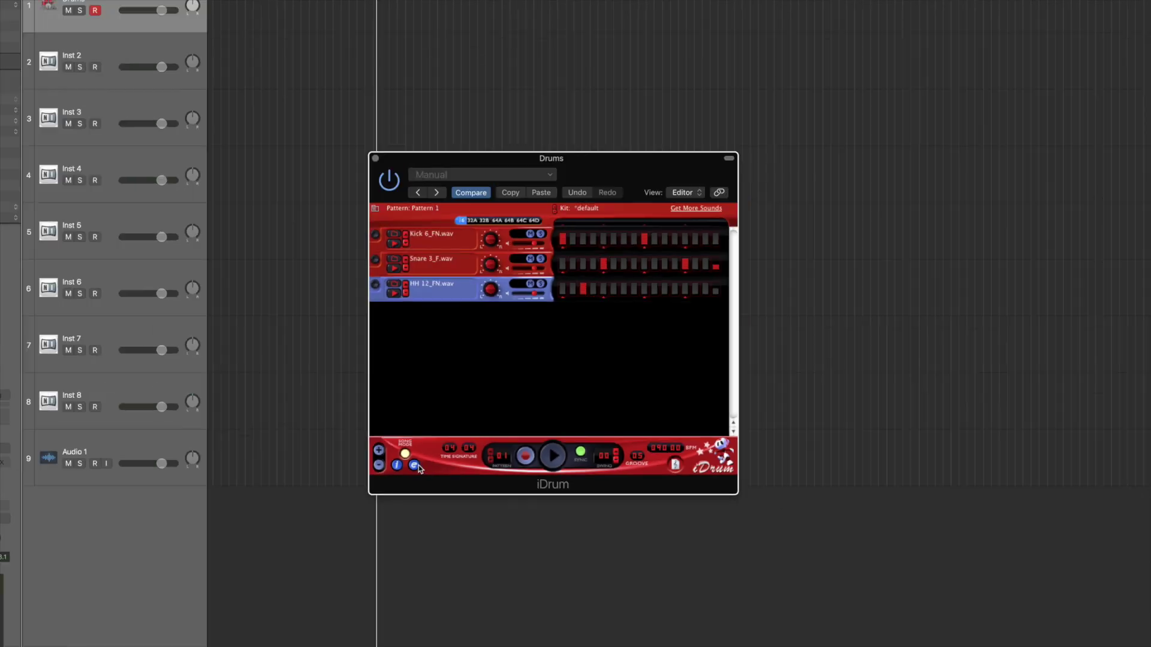
left_click(405, 461)
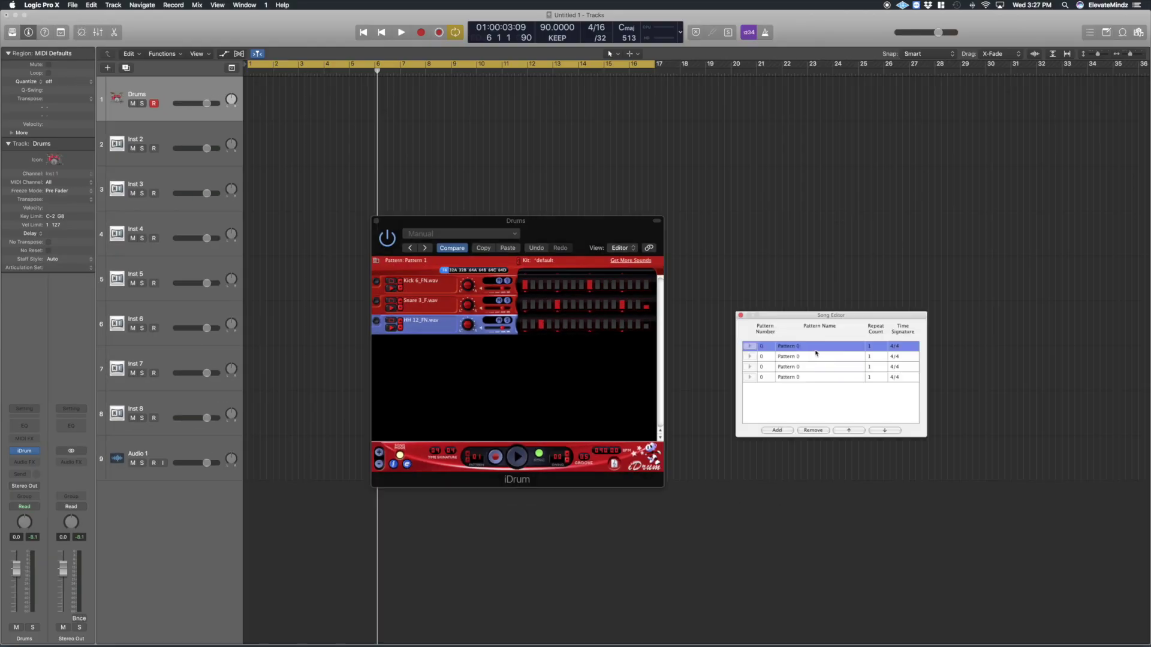
left_click(804, 357)
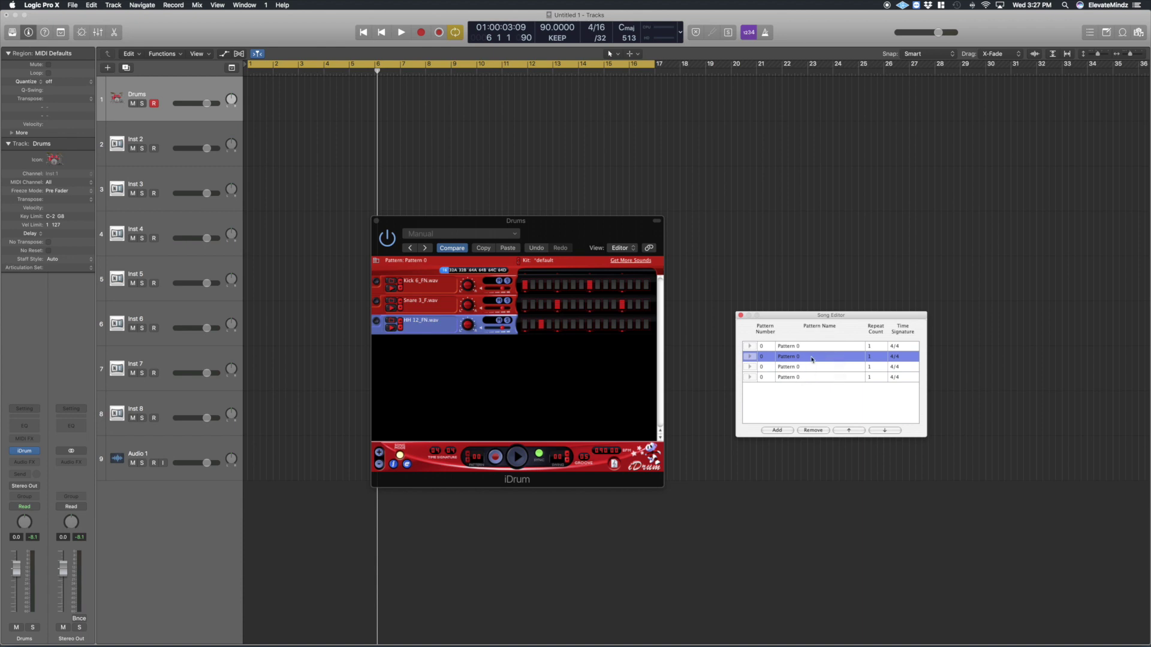
left_click(805, 347)
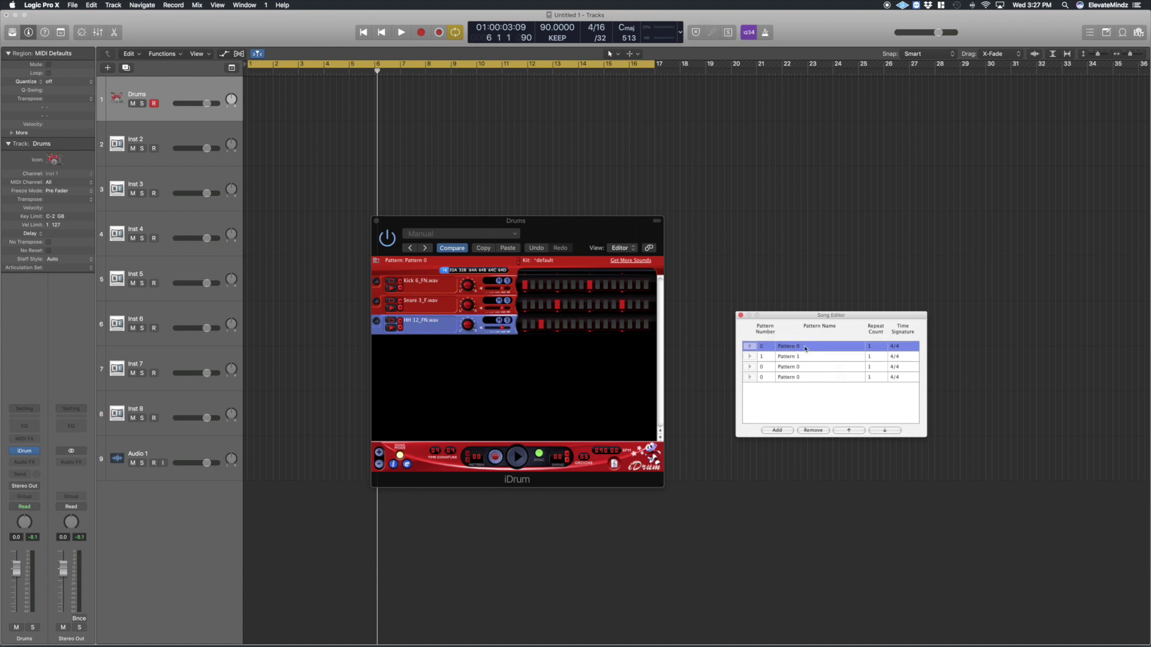
left_click(802, 378)
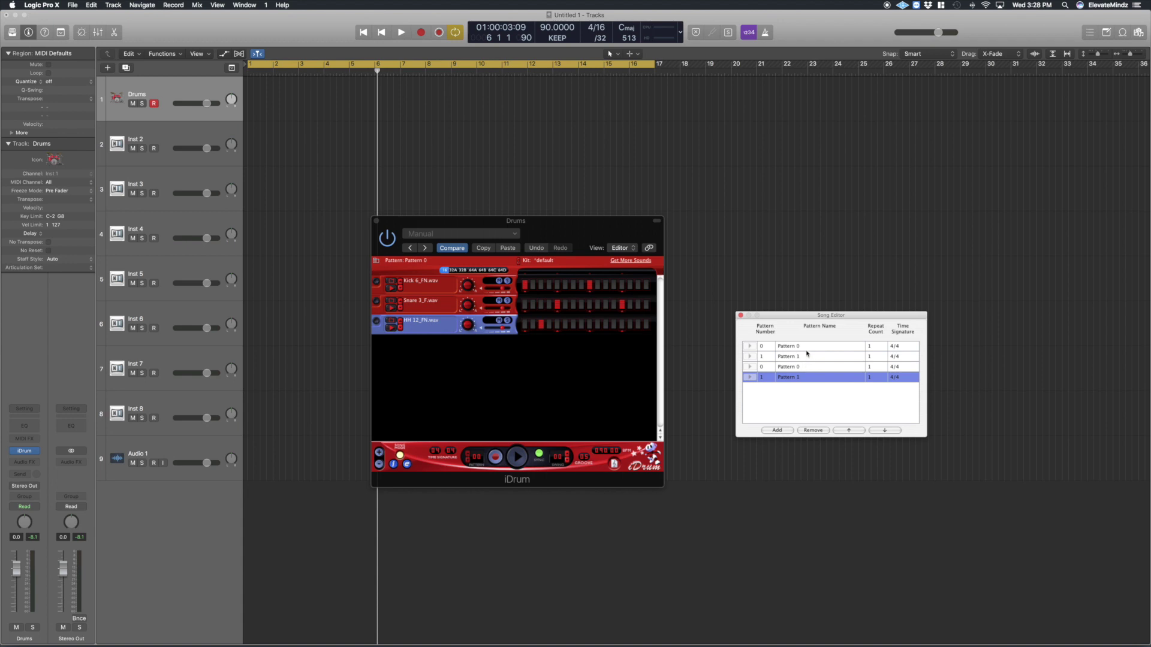
left_click(813, 430)
left_click(810, 430)
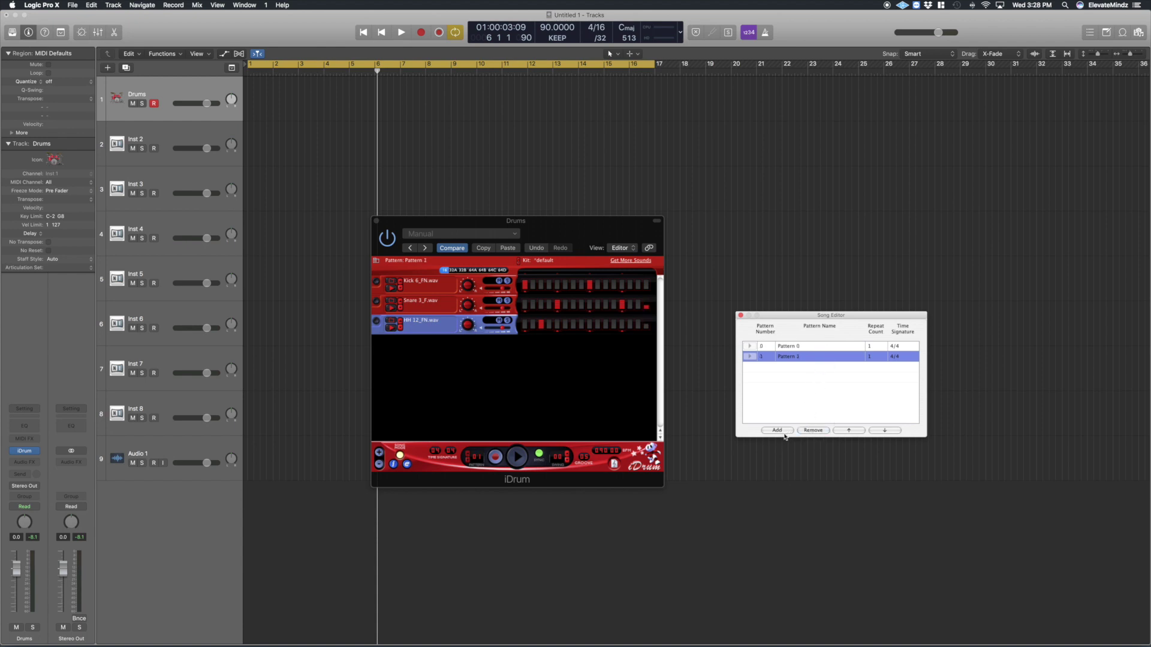
Leave song mode and program Pattern 2 with the kick on steps 1 and 9, snare on 5 and 13, and hi-hat on 3
left_click(468, 457)
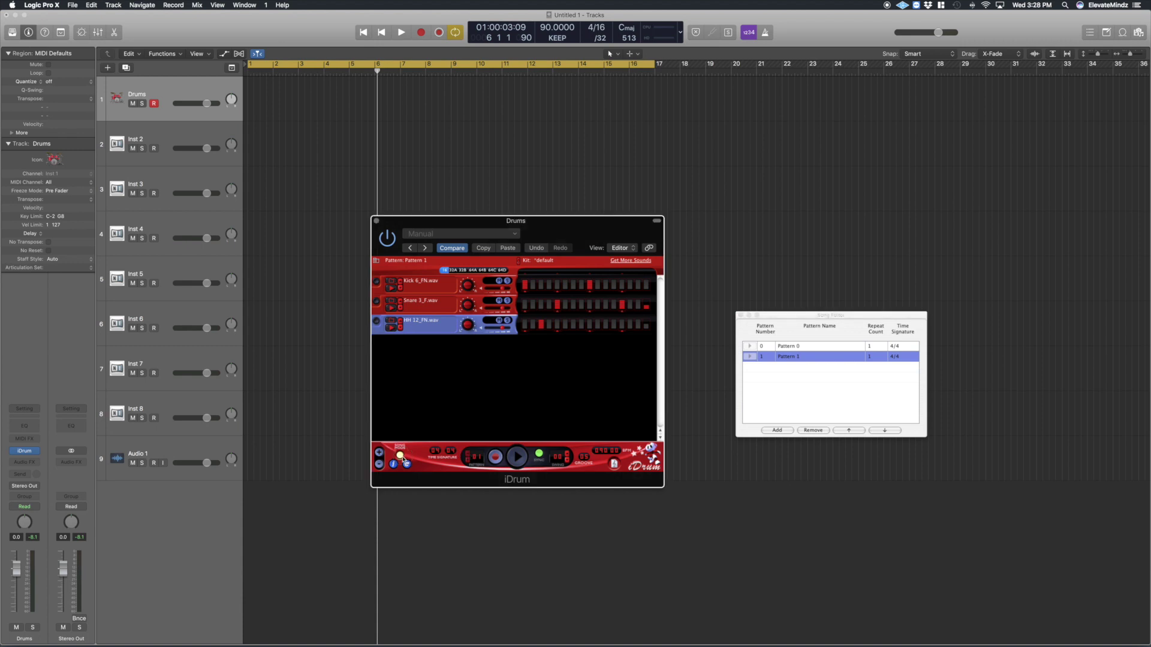
left_click(469, 457)
left_click(469, 456)
left_click(524, 287)
left_click(557, 304)
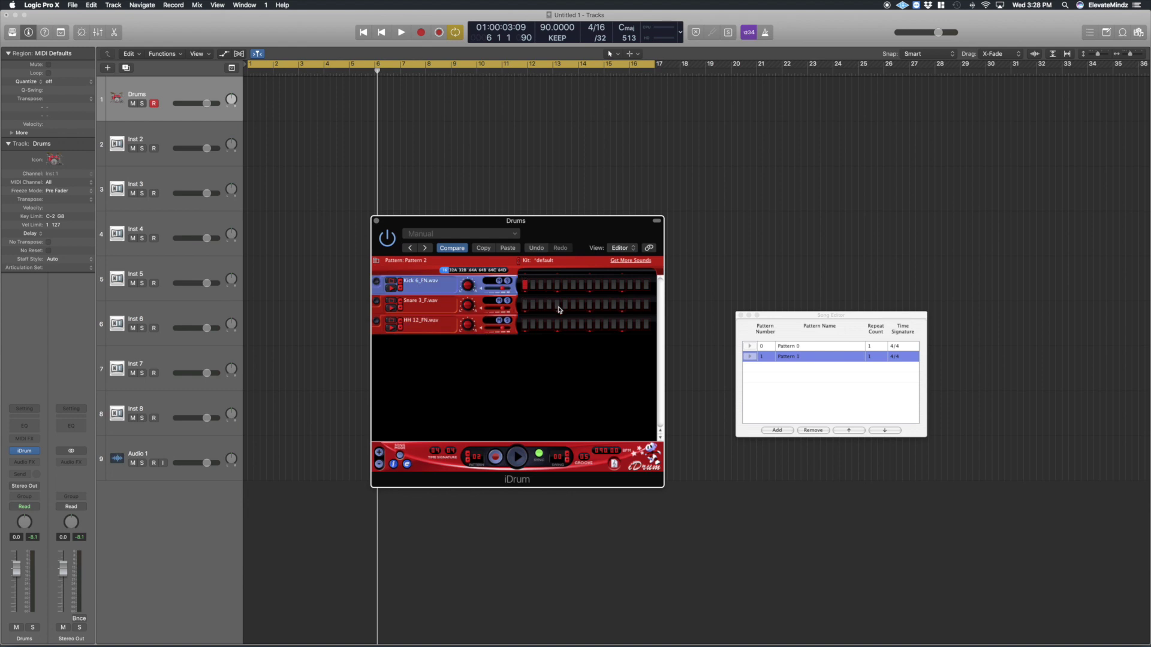
left_click(623, 305)
left_click(589, 283)
left_click(541, 325)
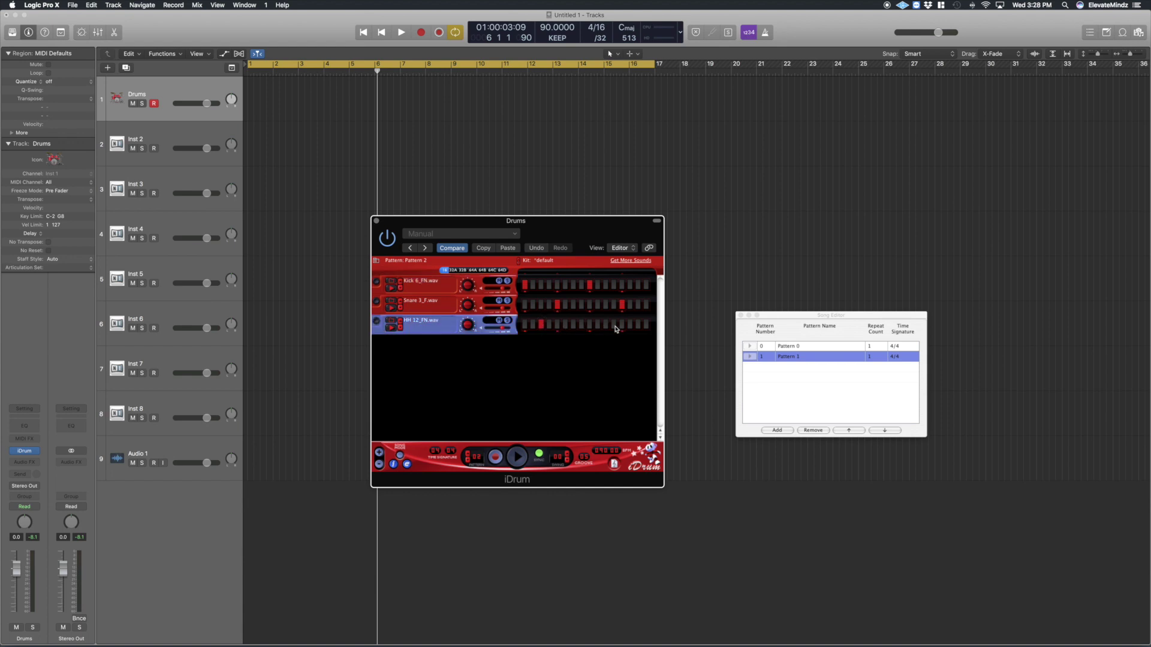
Add snare hits on steps 15 and 16, with step 15 softer, and a kick on step 12 while playing Pattern 2
left_click(640, 306)
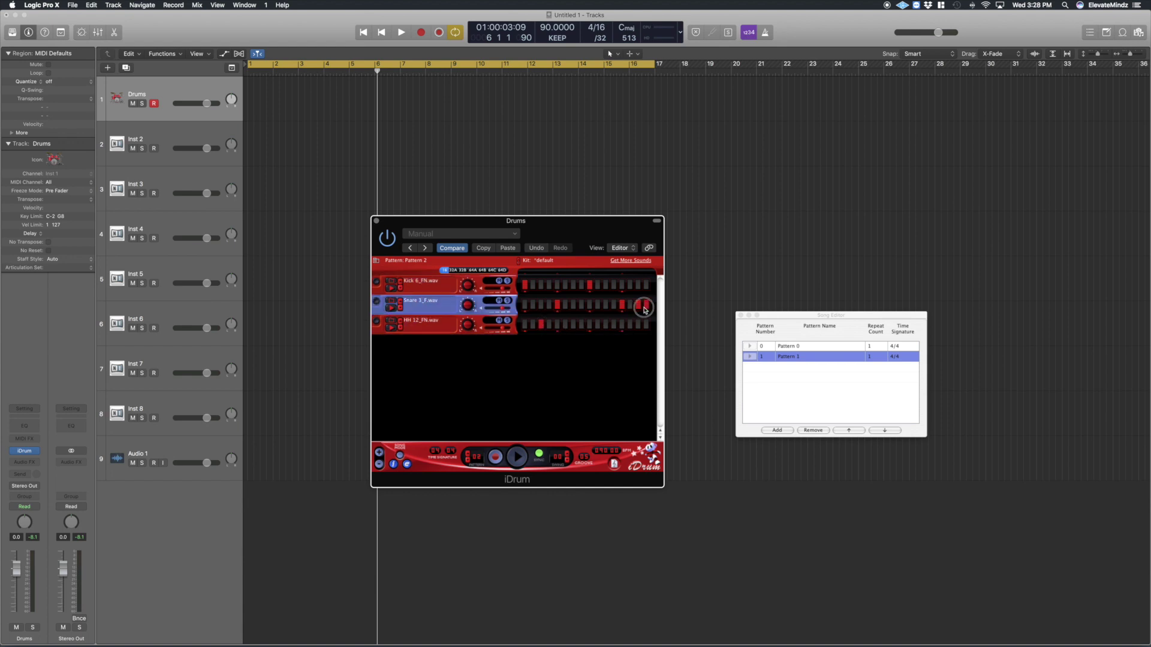
left_click(646, 306)
key("space")
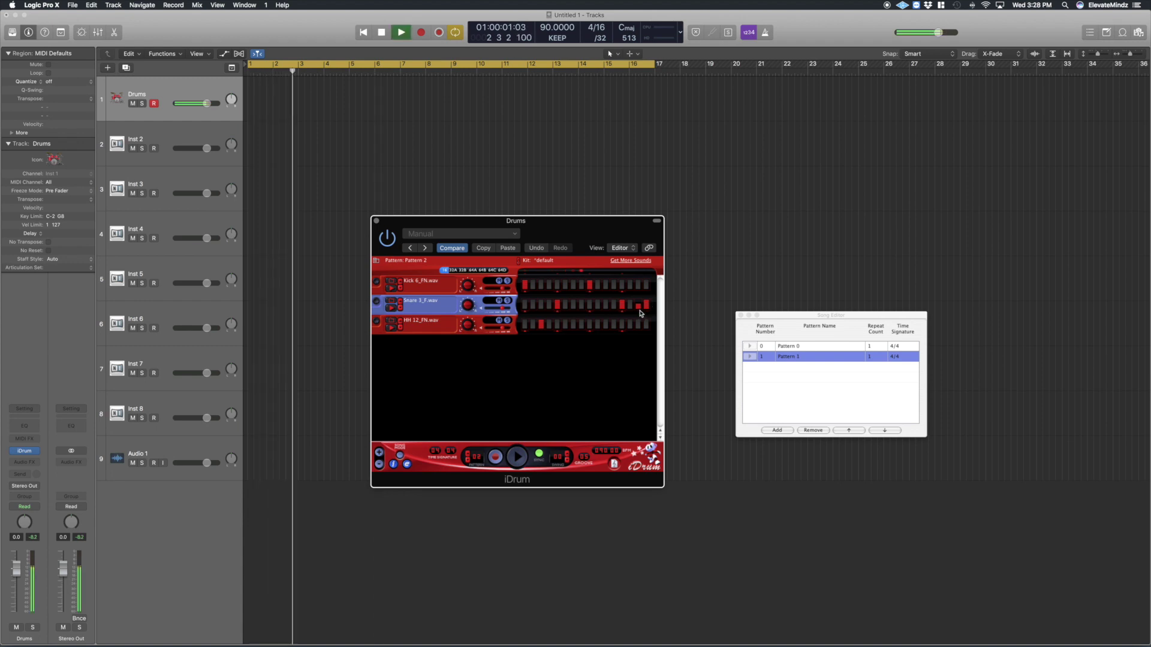
left_click(616, 287)
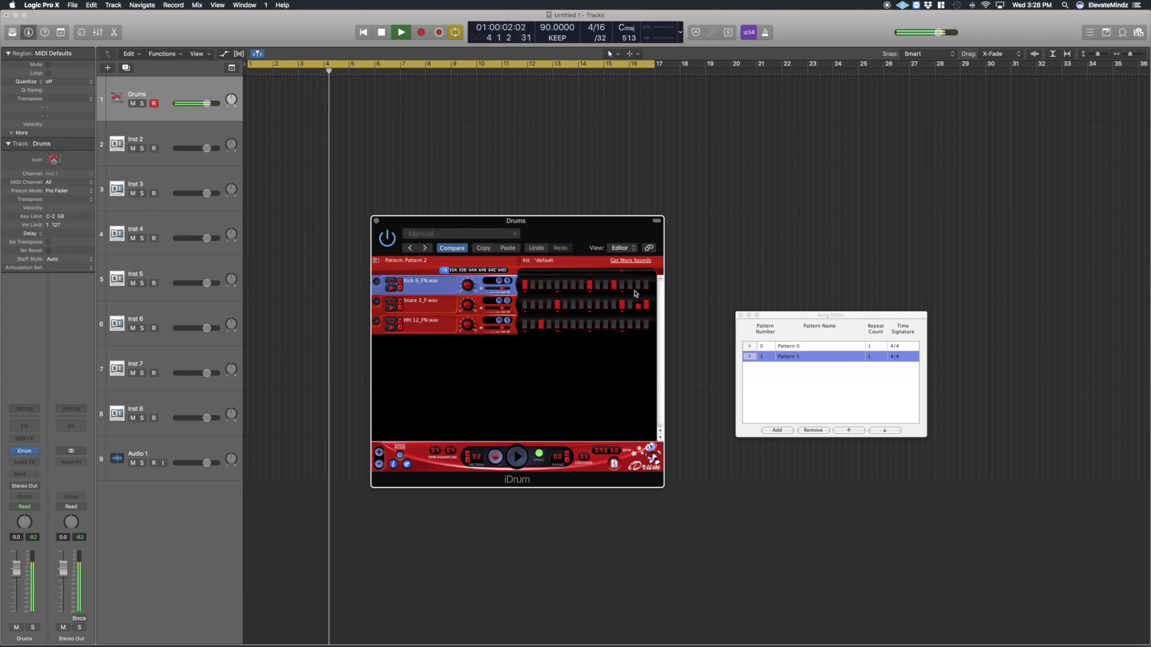
key("space")
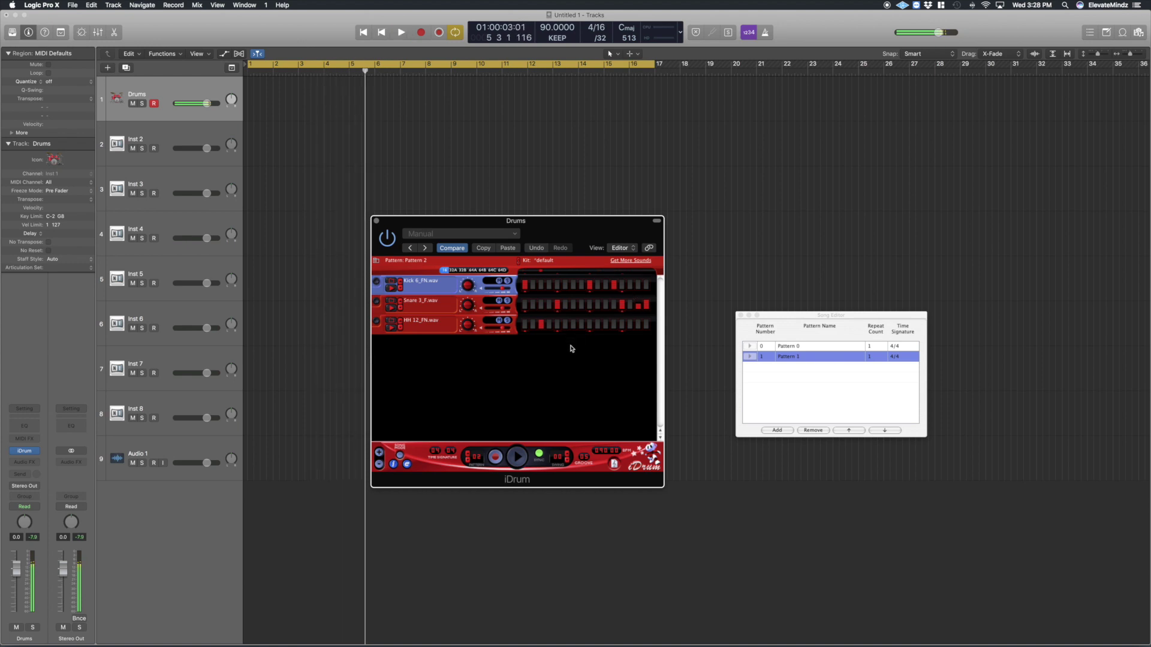
Add a hi-hat hit on step 11 of Pattern 2 and play the pattern to check it
left_click(606, 325)
key("space")
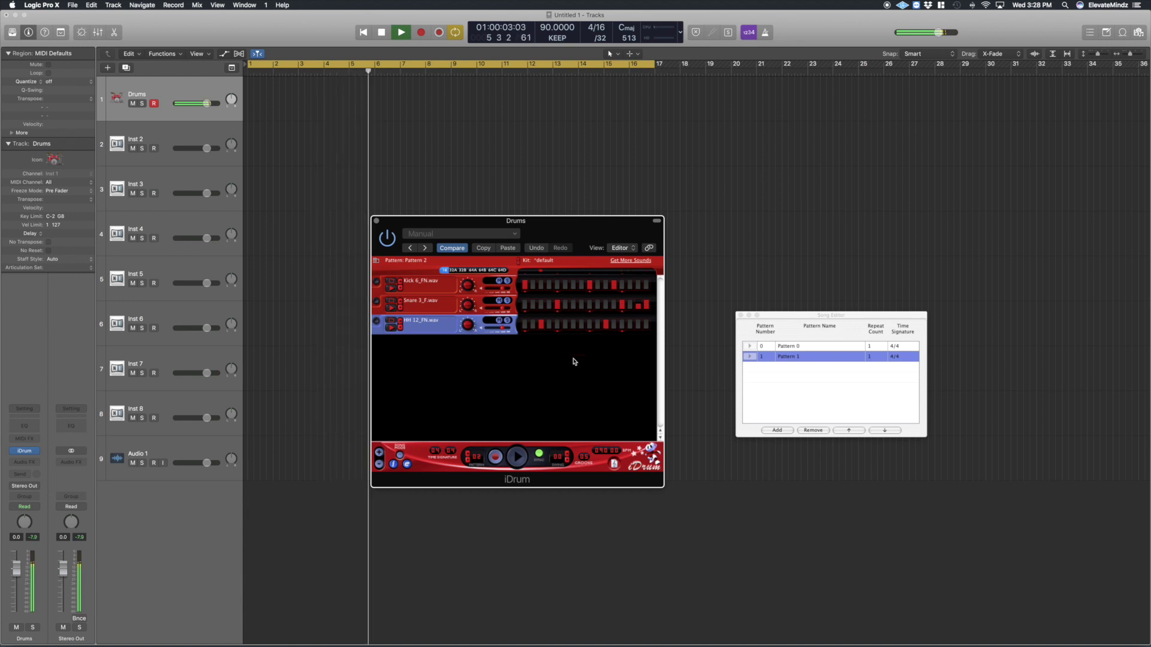
key("space")
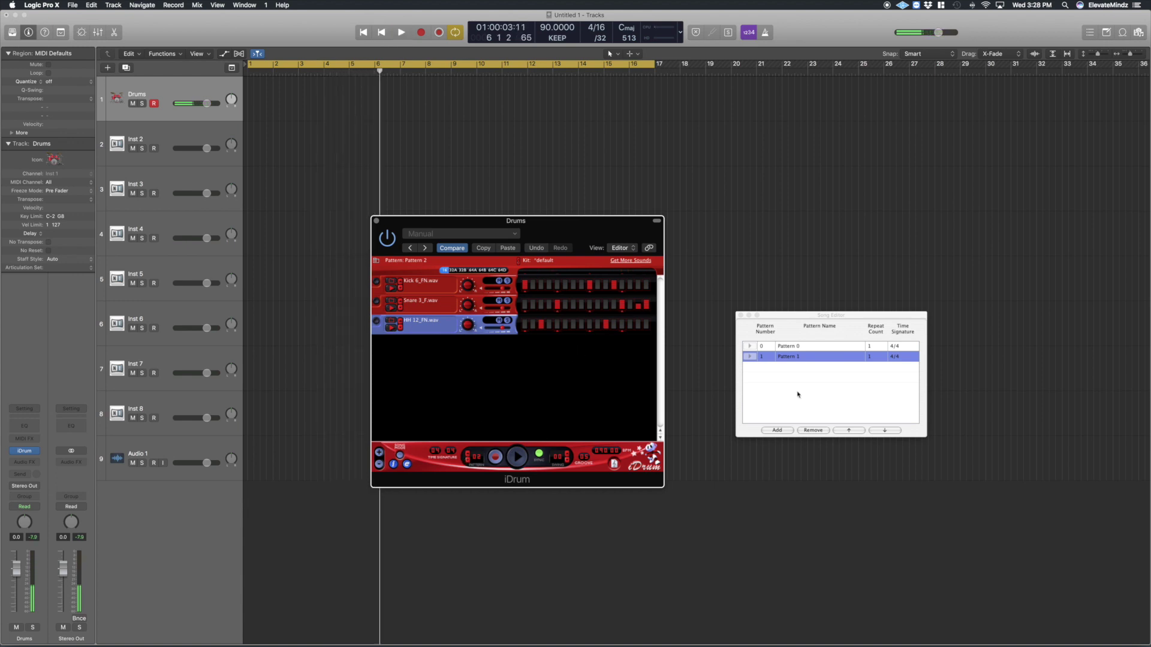
Add two entries in the Song Editor so the order is Pattern 0, 1, 0, 2, then close the editor
left_click(777, 429)
left_click(778, 429)
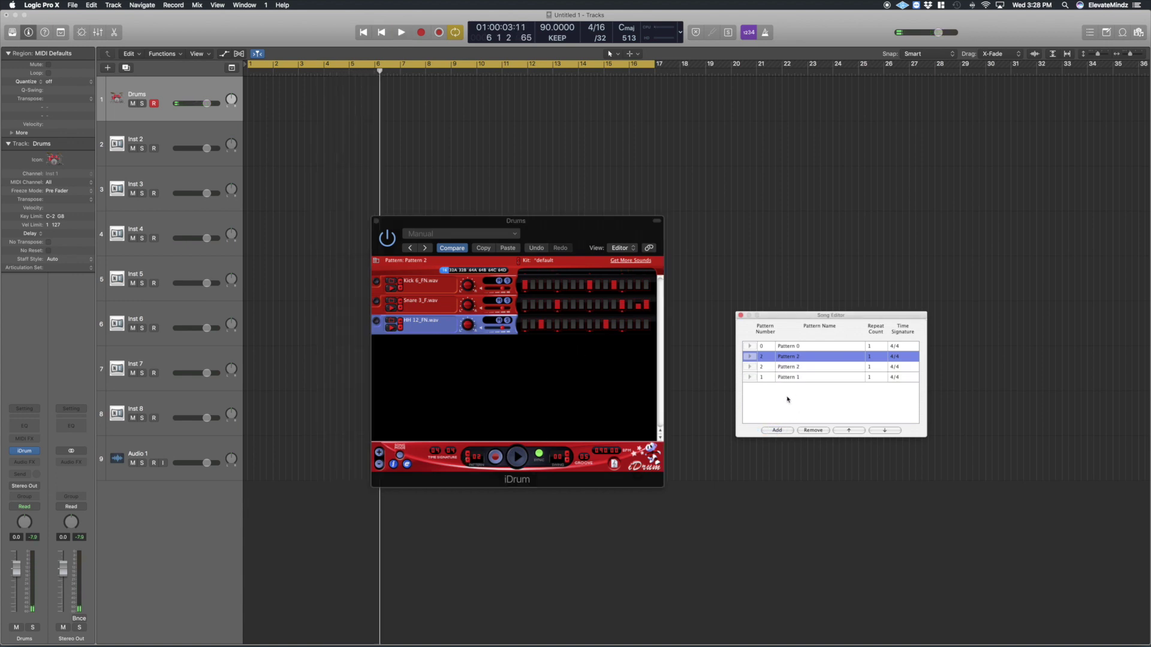
left_click(799, 357)
left_click(805, 371)
left_click(805, 371)
left_click(809, 378)
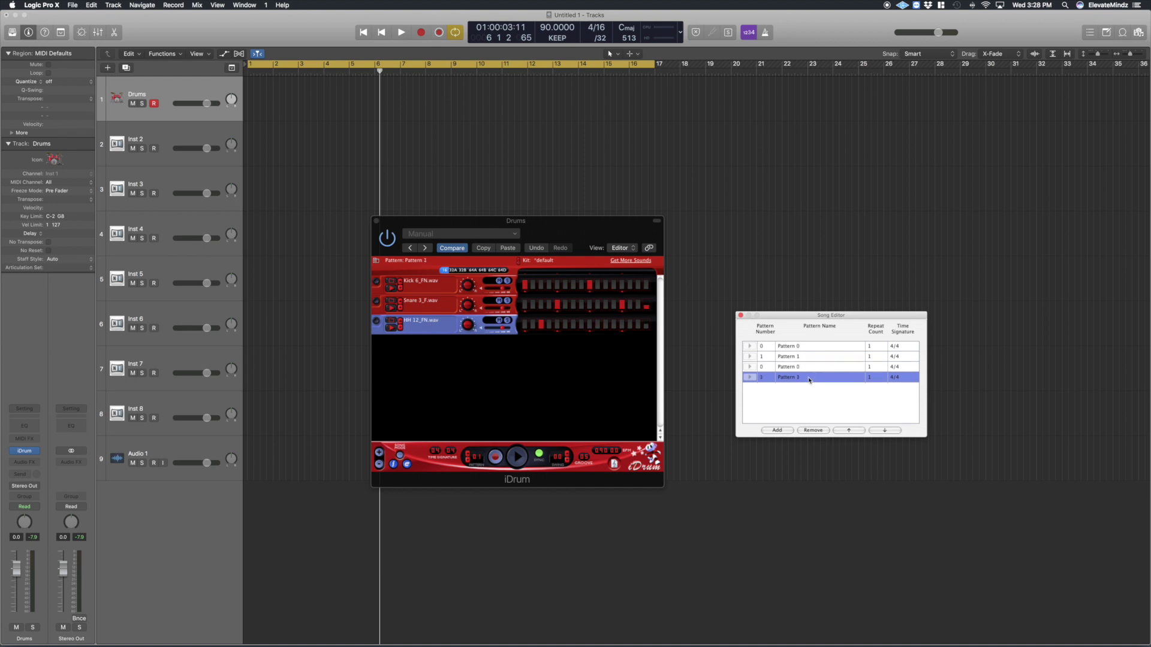
left_click(809, 378)
left_click(815, 399)
left_click(742, 316)
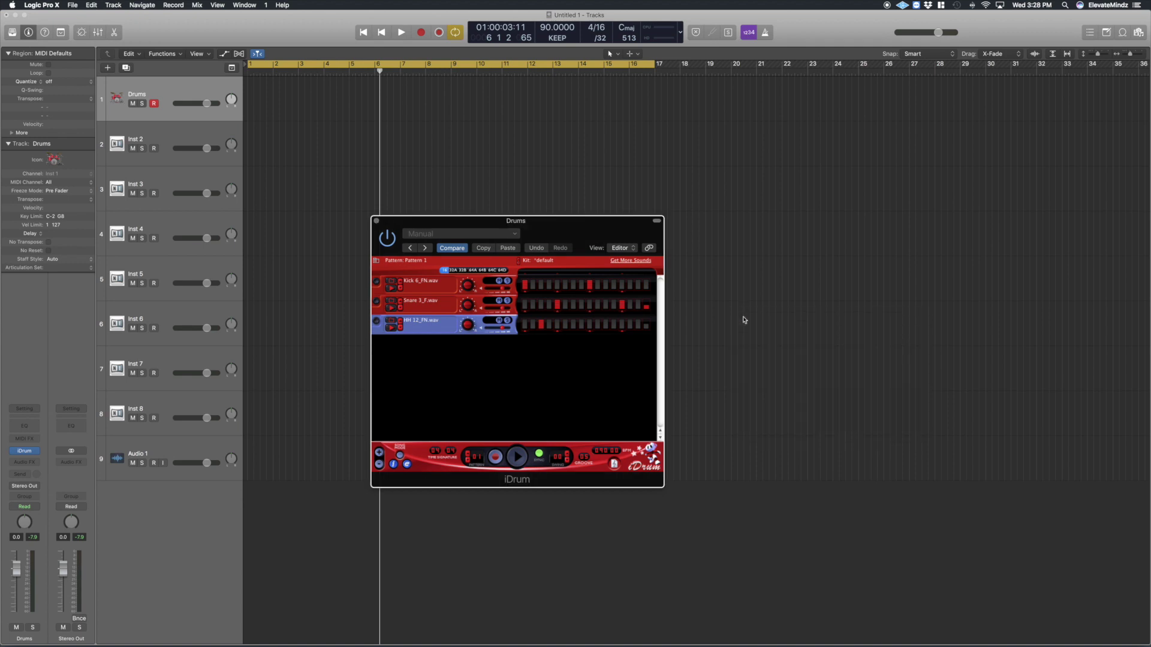
Turn on song mode, reopen the Song Editor and play the arranged song from the start
left_click(400, 458)
left_click(407, 464)
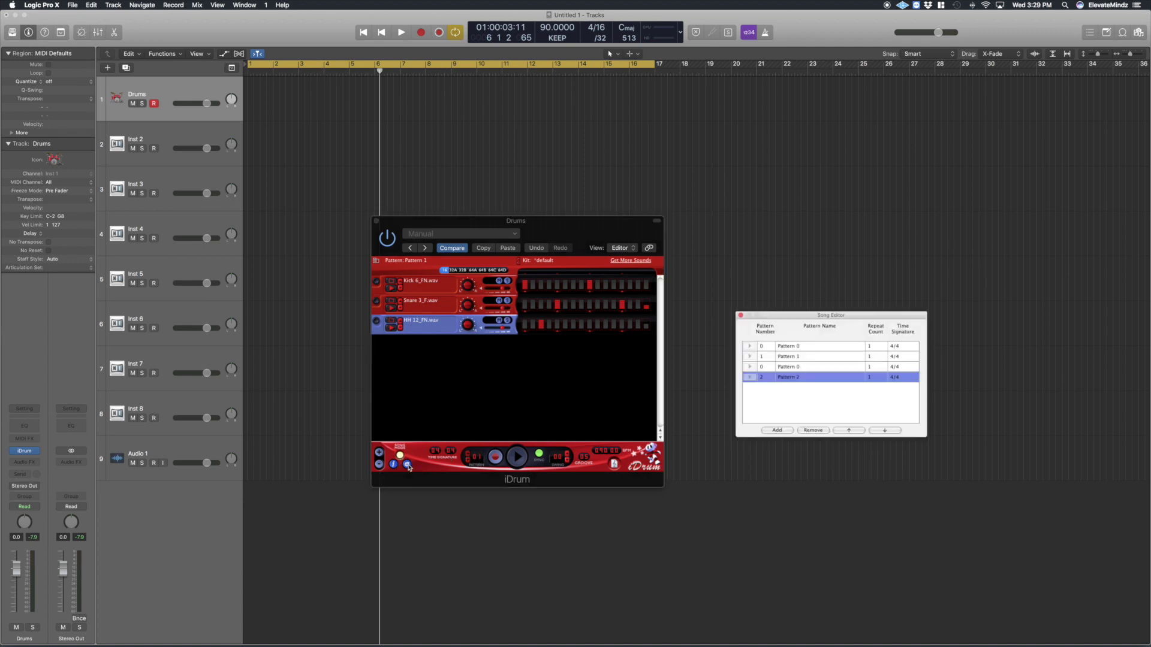
left_click(481, 423)
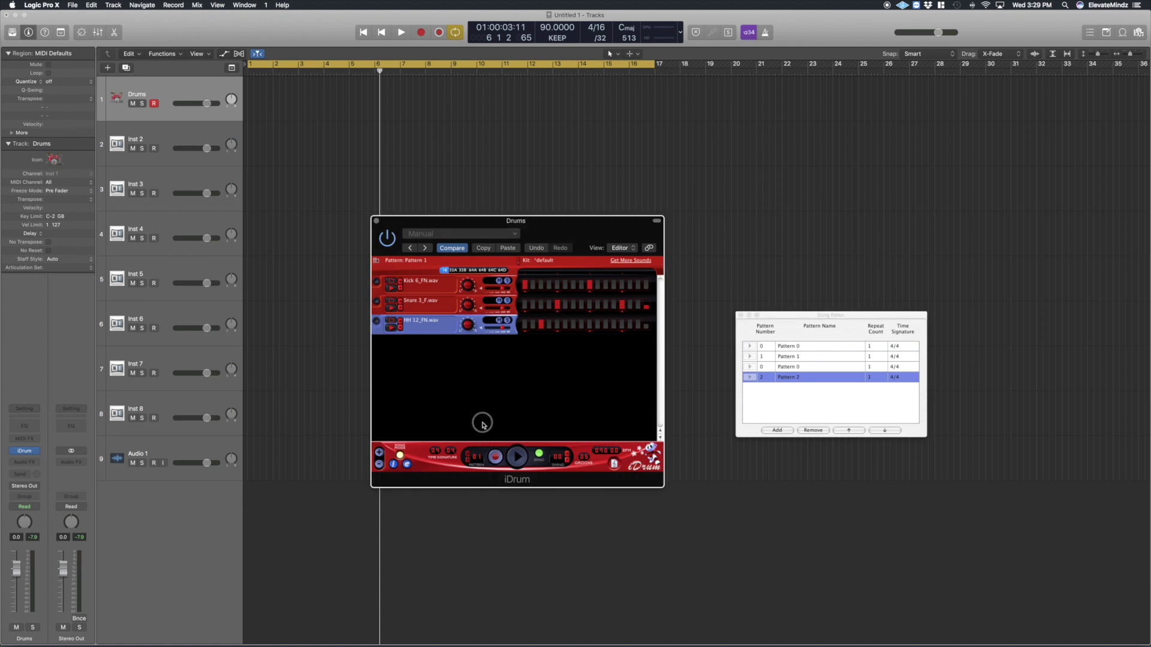
key("space")
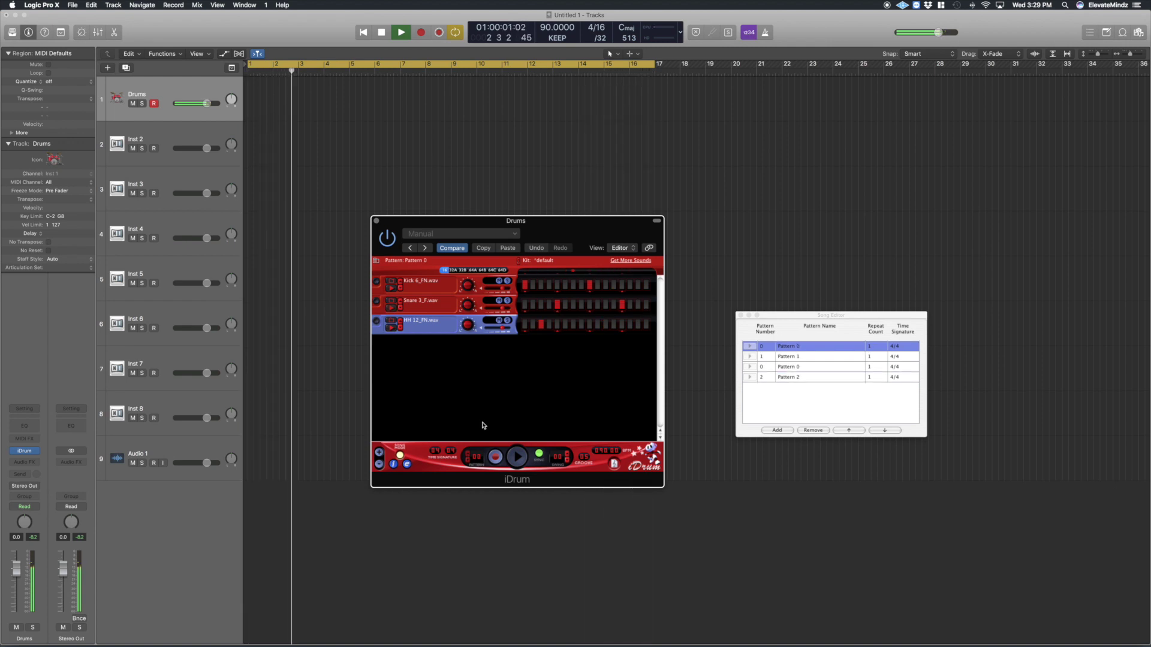
key("space")
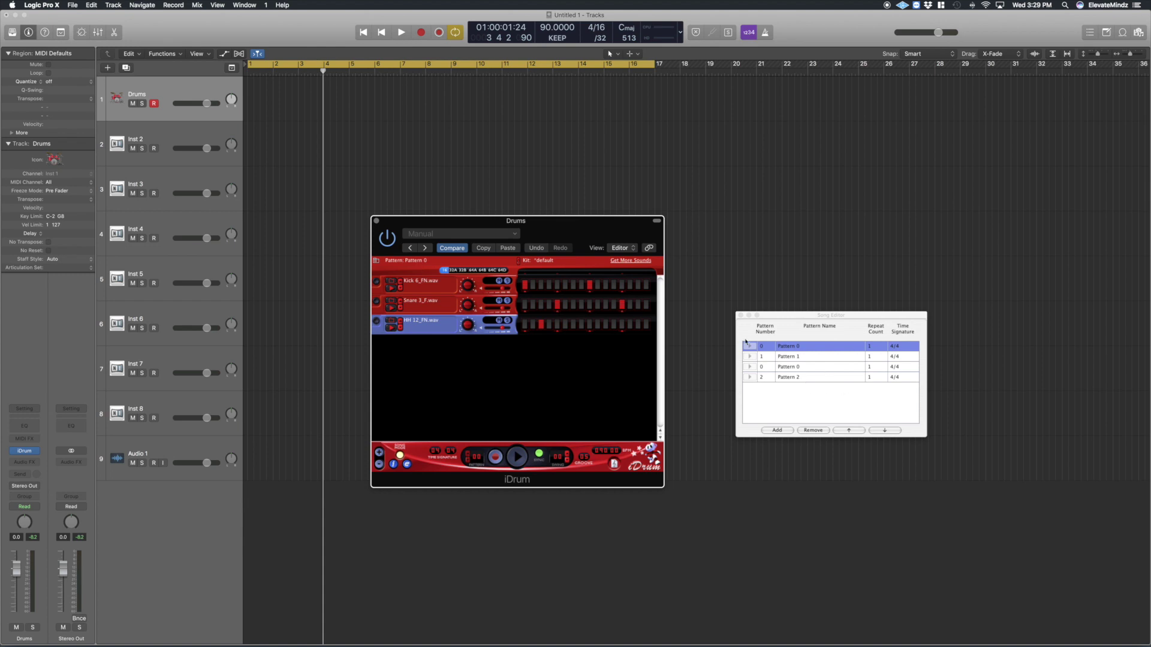
Close the Song Editor and place the iDrum song as a MIDI region at bar 1 of the Drums track
left_click(740, 316)
left_click_drag(539, 221, 934, 272)
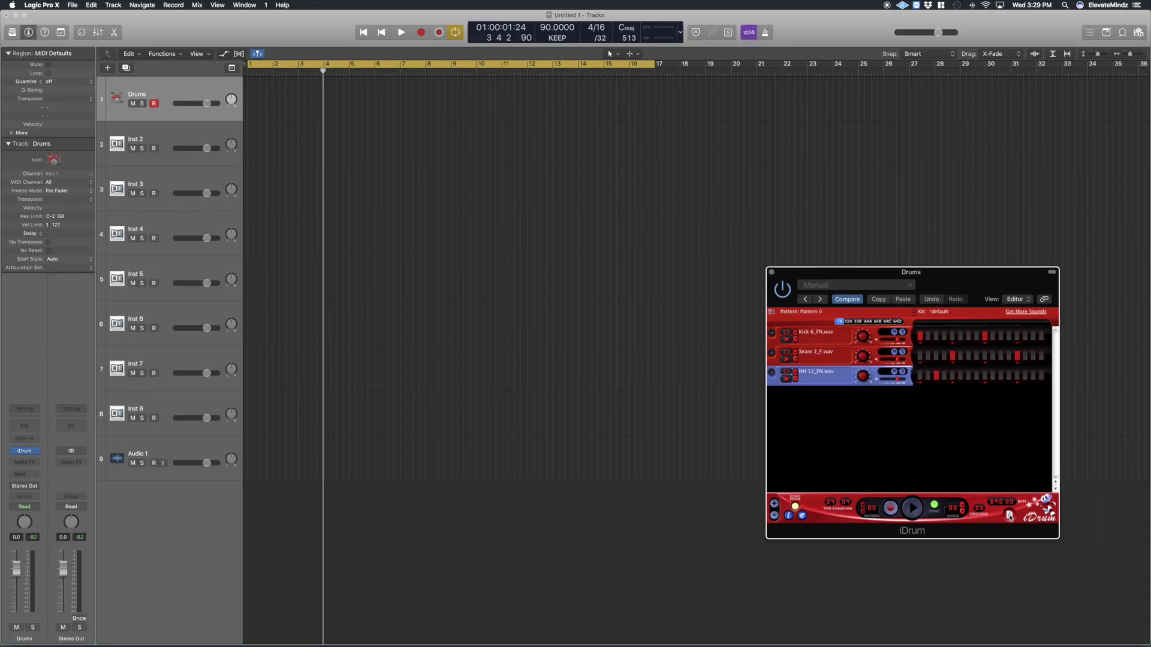
left_click_drag(1009, 517, 252, 103)
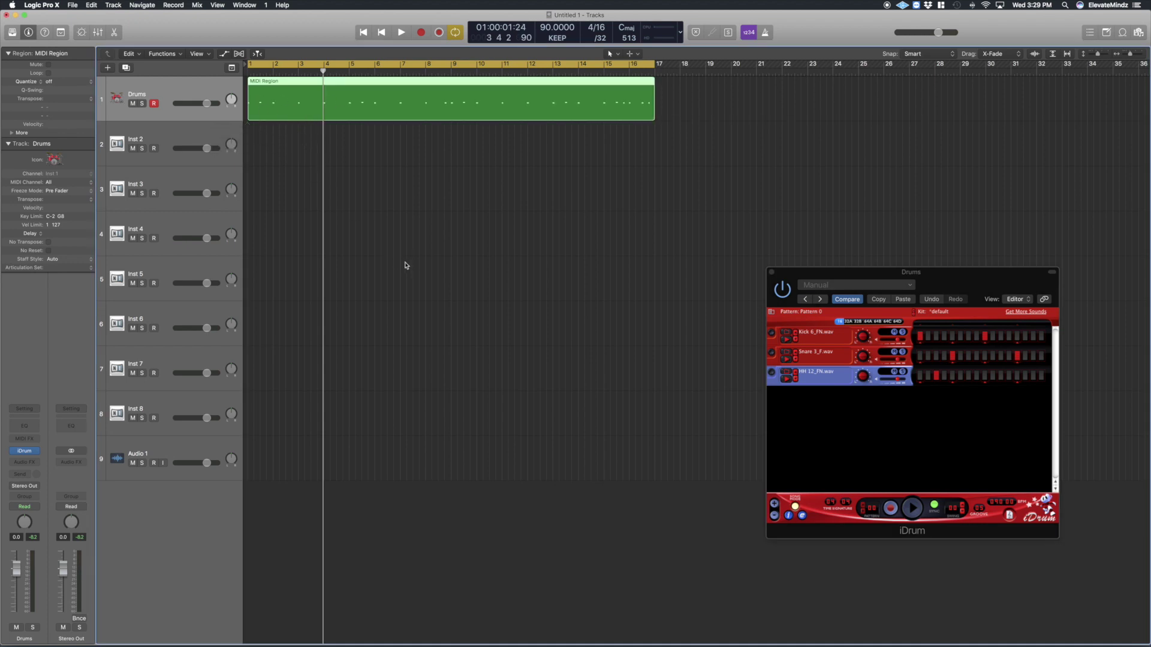
Turn off iDrum's sync and play the MIDI region on the Drums track
key("space")
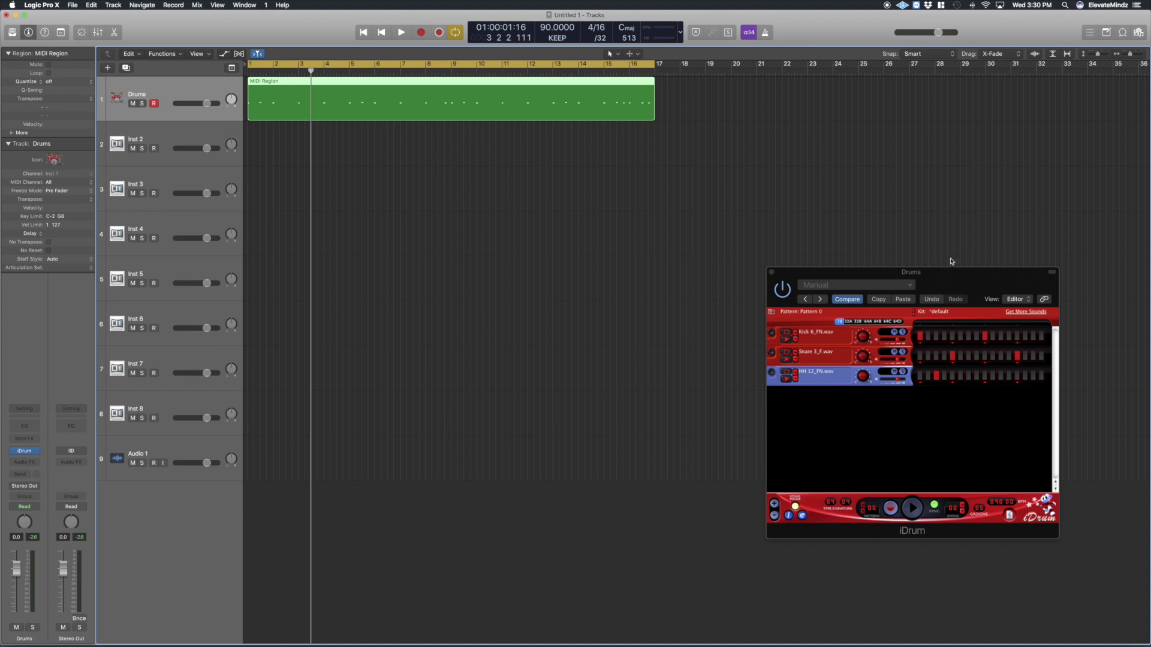
left_click_drag(951, 272, 893, 238)
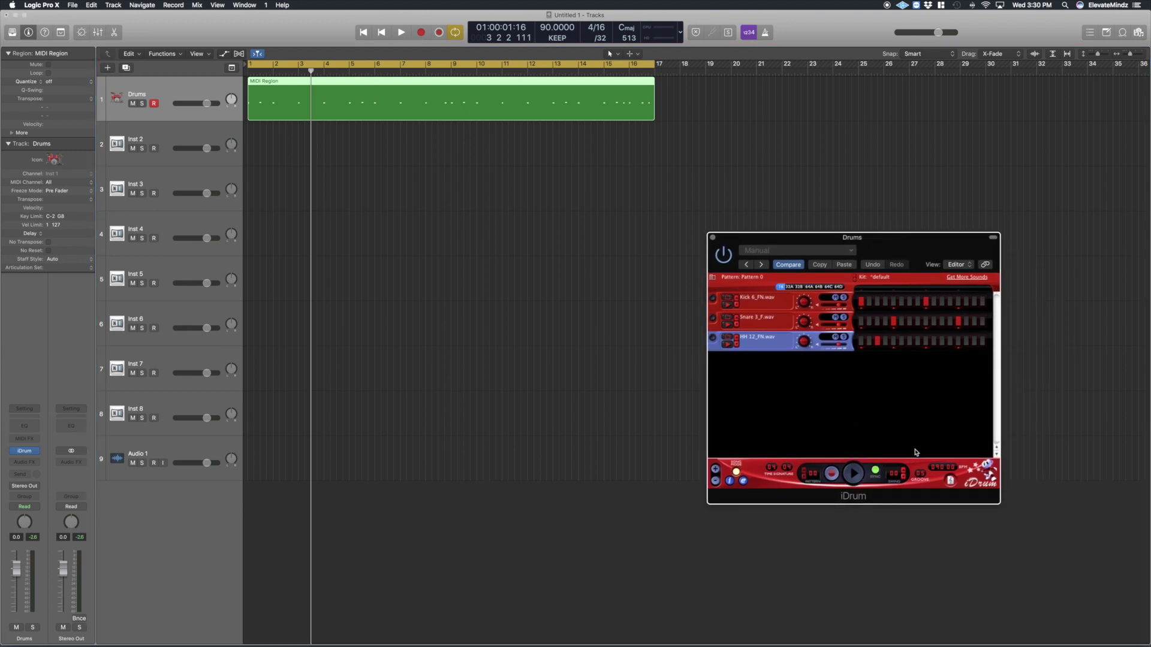
left_click(877, 472)
key("space")
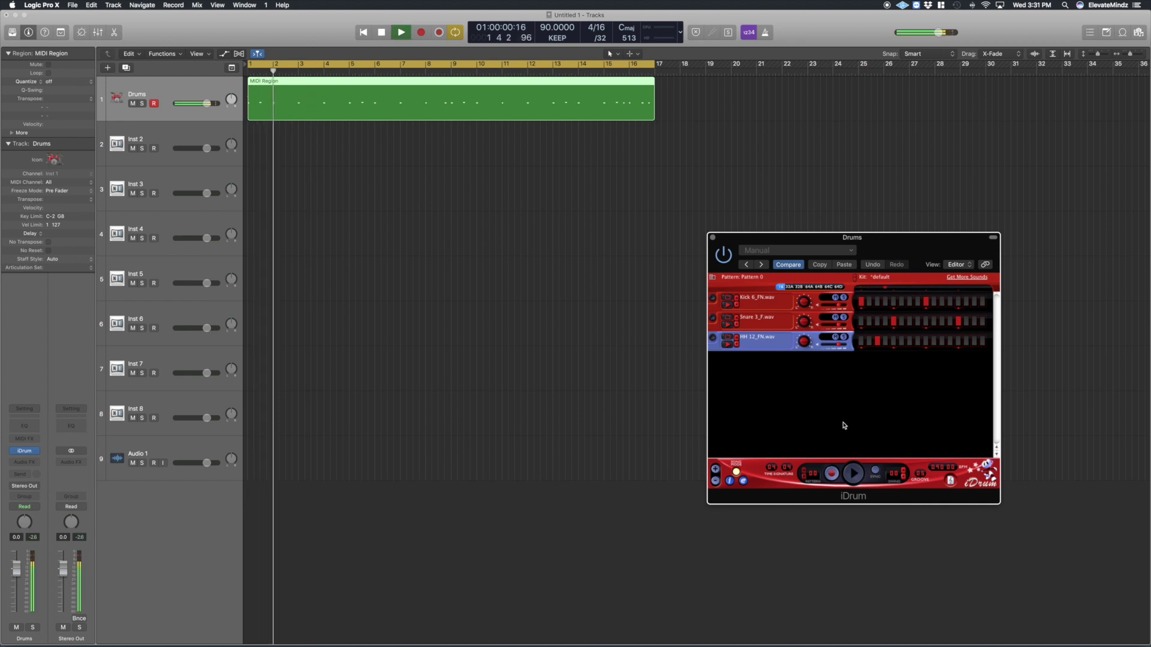
left_click(367, 416)
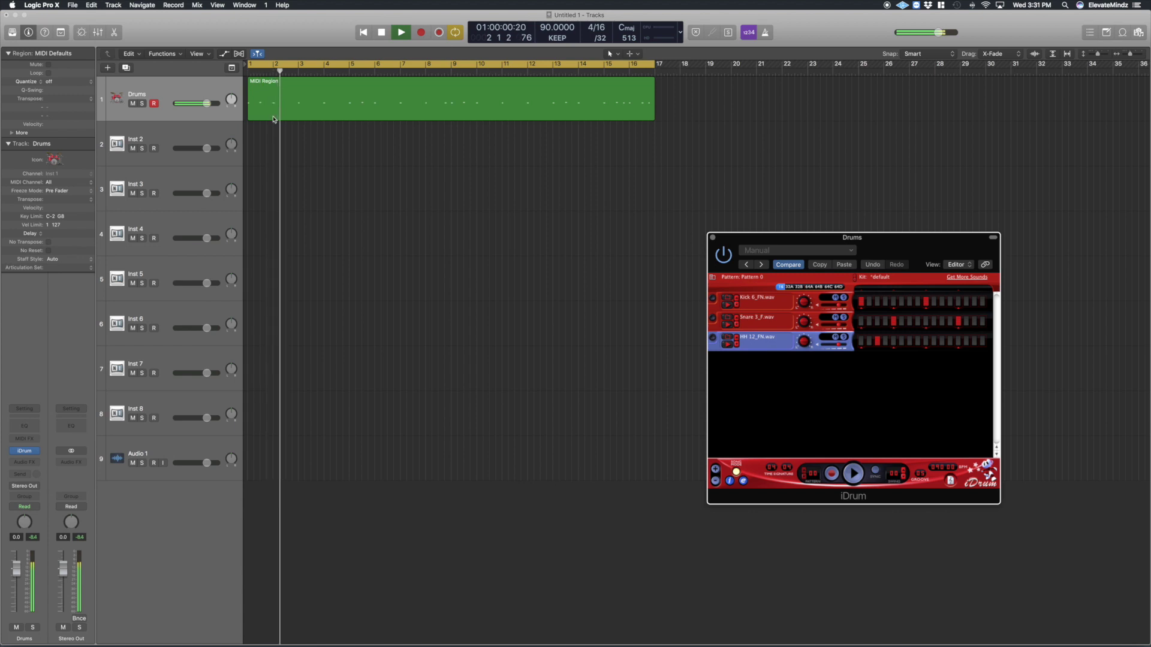
key("space")
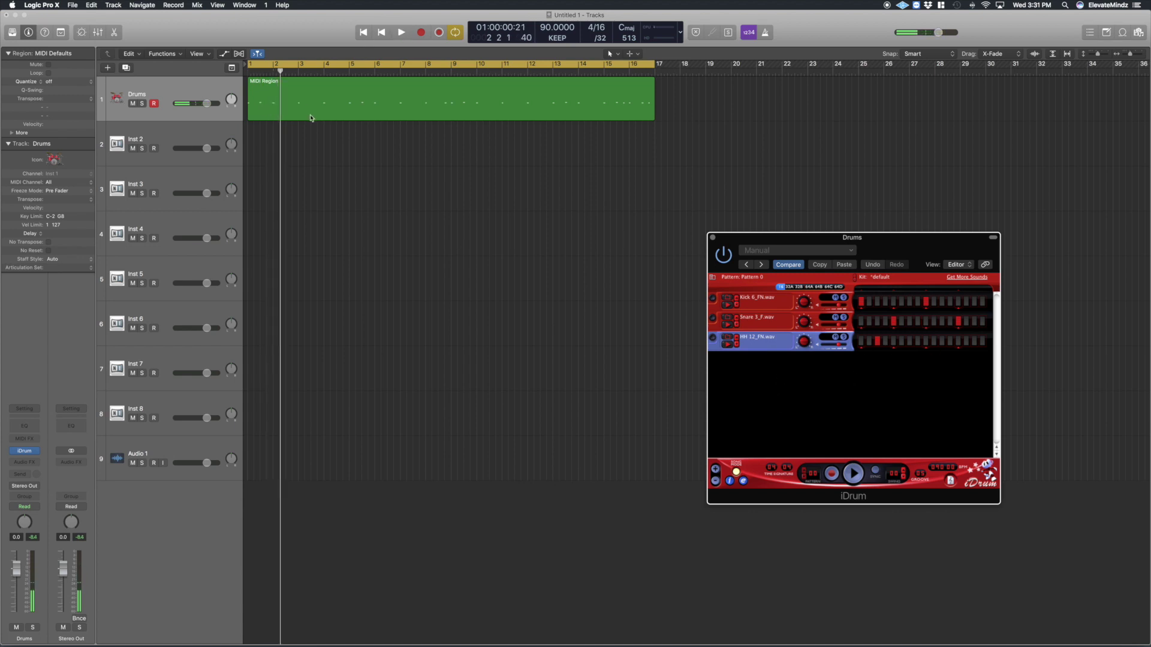
Open the MIDI region in the Piano Roll, close the iDrum window and play the region's notes
left_click(319, 88)
key("e")
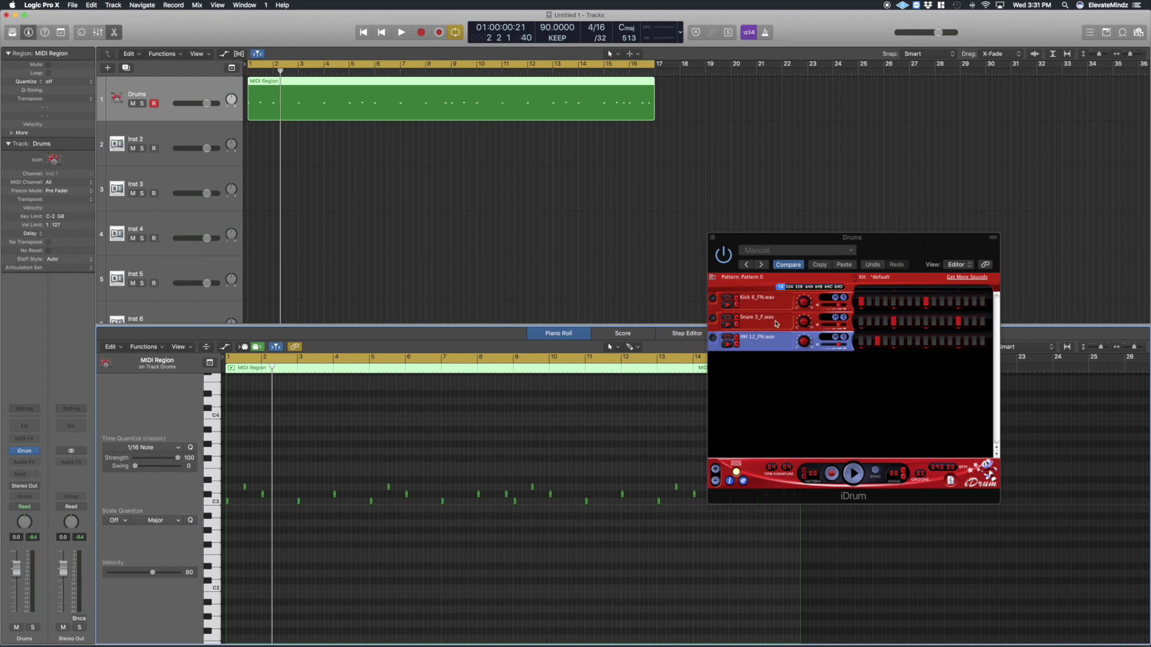
left_click(748, 325)
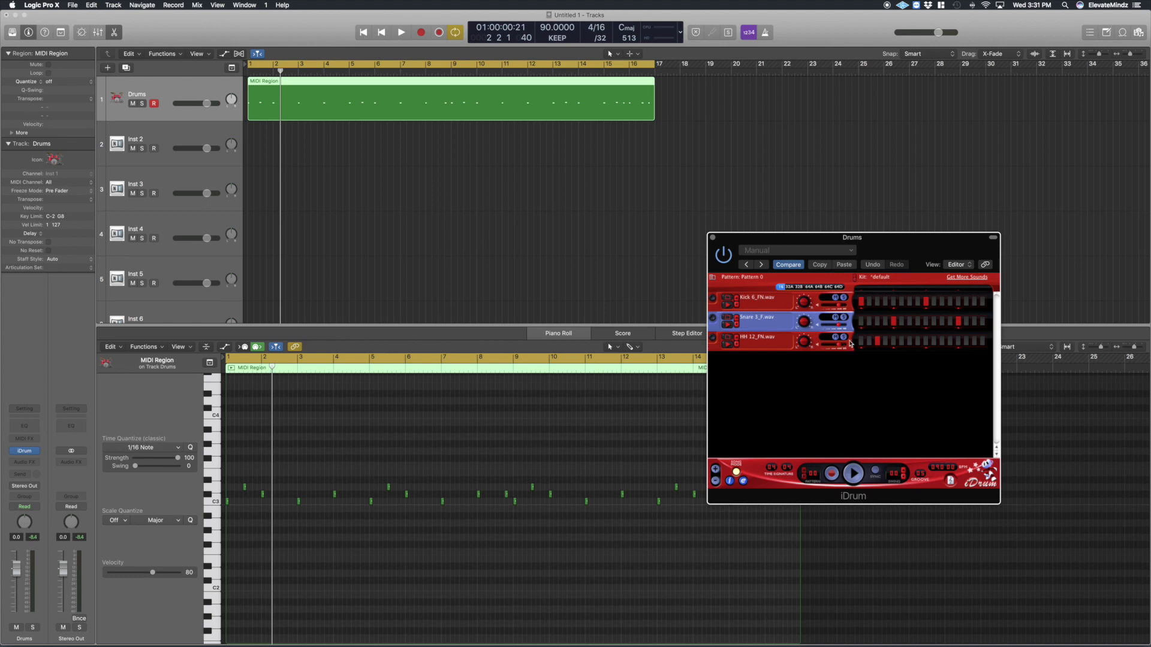
left_click(712, 238)
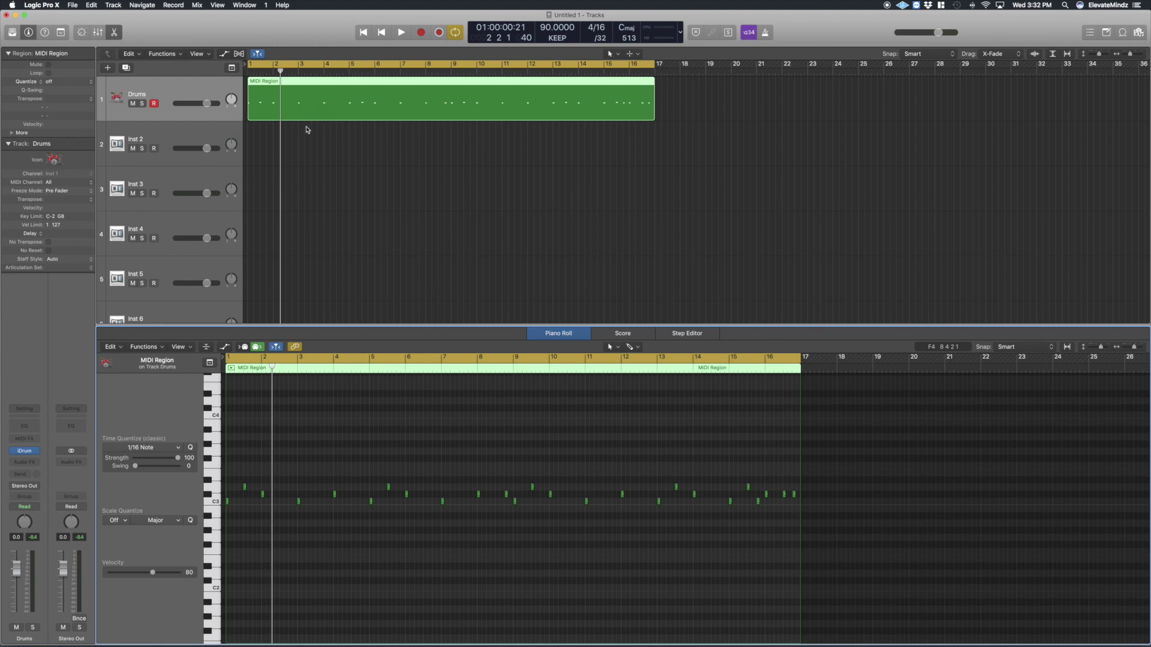
key("space")
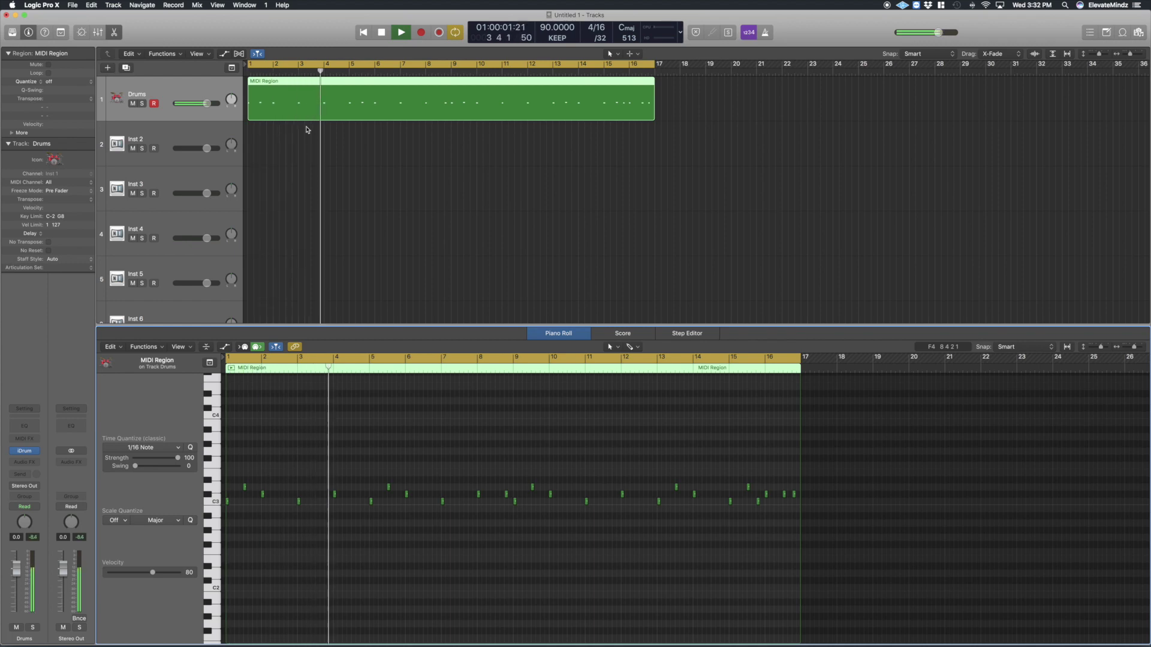
key("space")
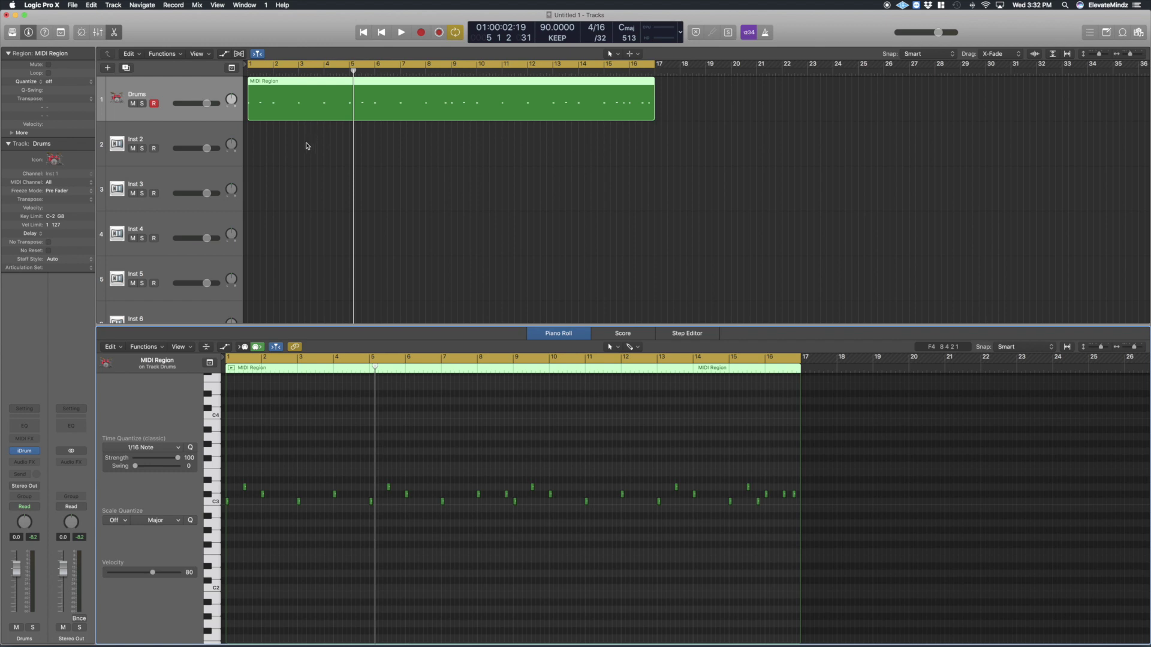
Reopen iDrum and show the Song Editor beside it to review the song's pattern order against the Piano Roll
left_click(24, 451)
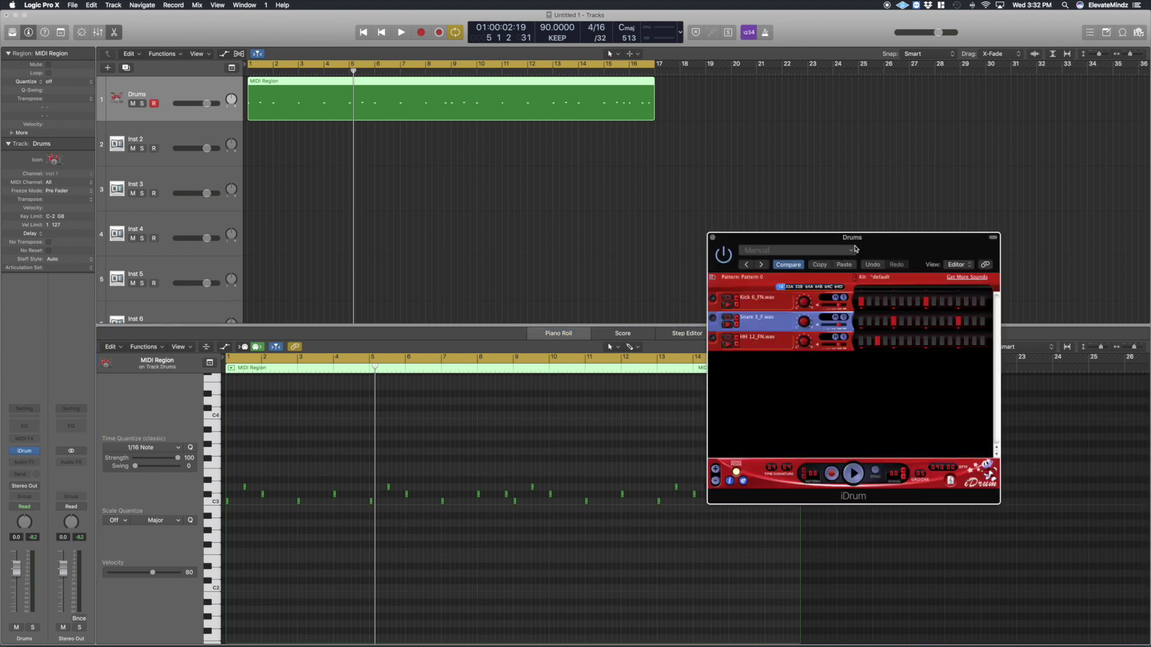
left_click_drag(866, 239, 842, 180)
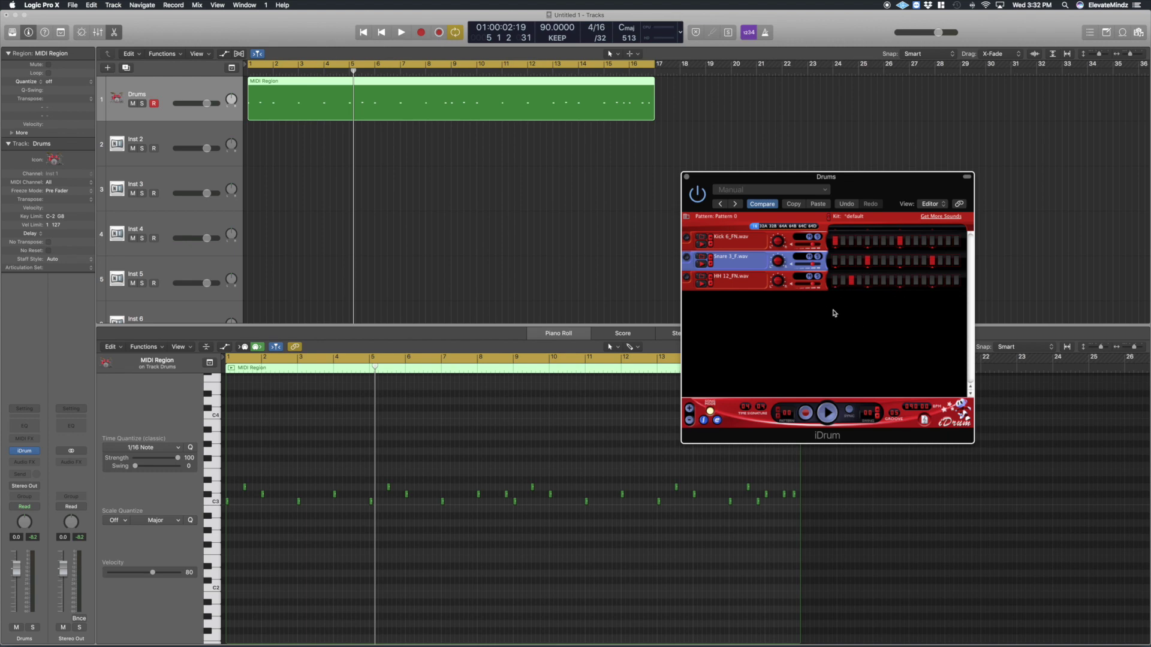
left_click_drag(864, 173, 640, 211)
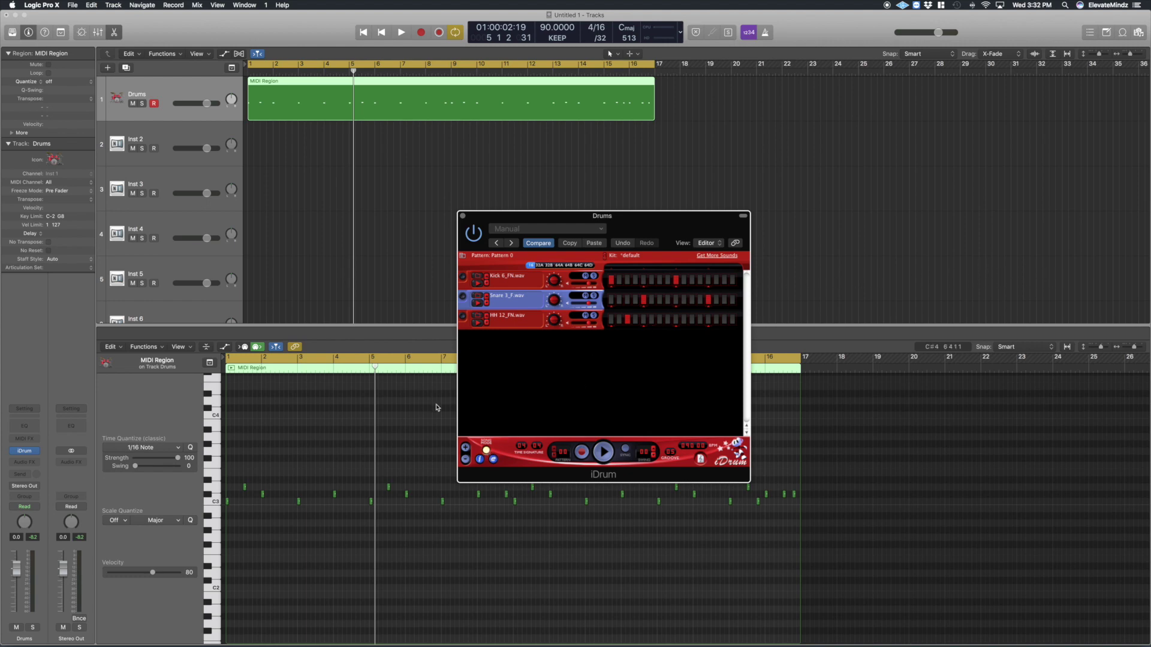
left_click(486, 452)
left_click(486, 452)
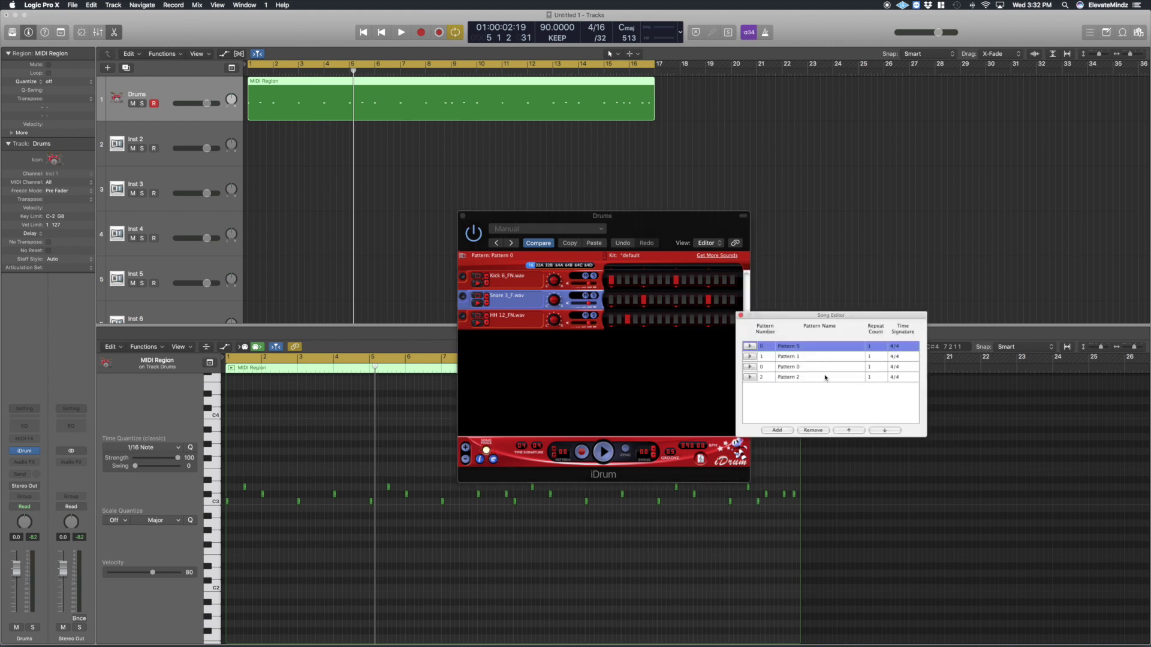
left_click_drag(681, 218, 466, 223)
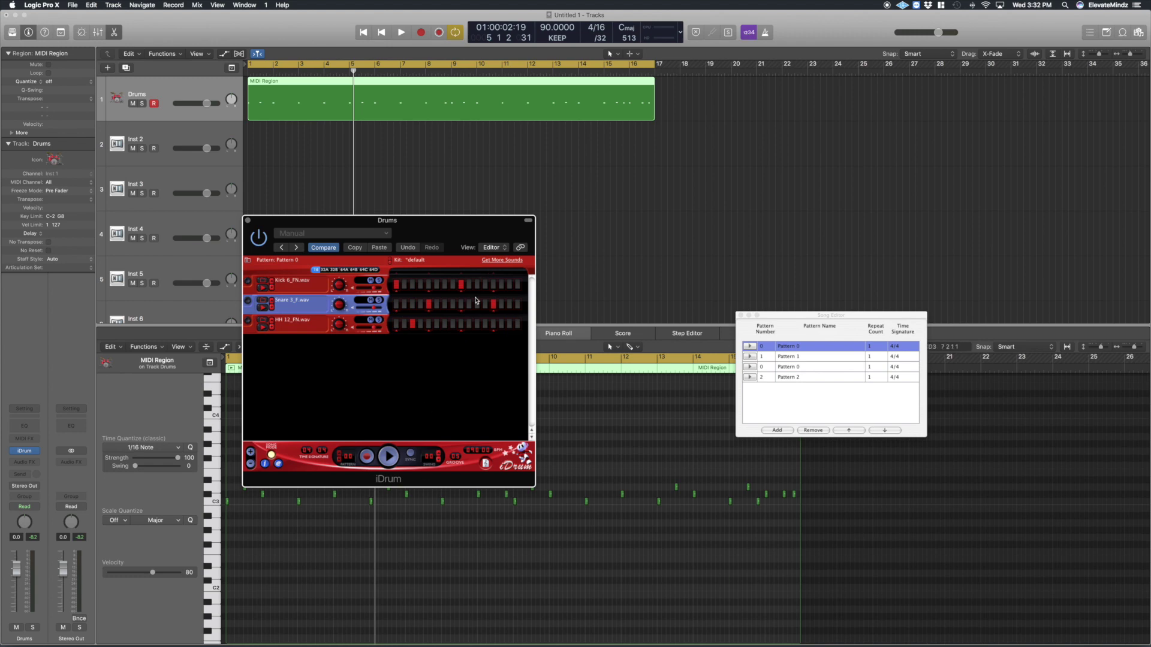
left_click(319, 270)
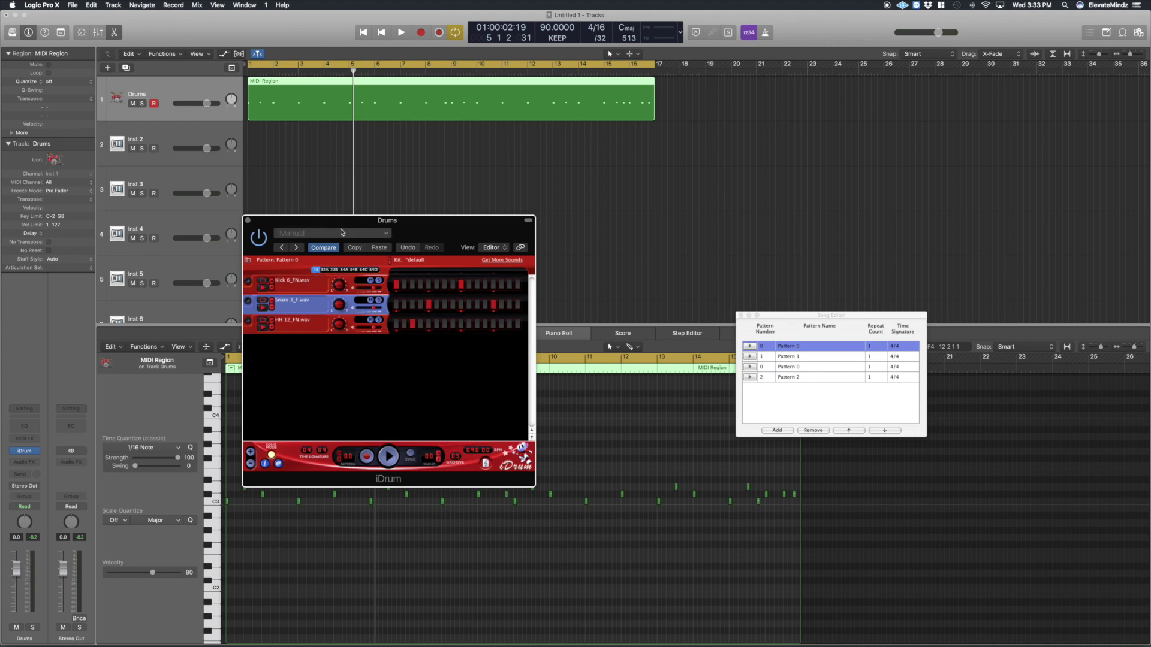
left_click_drag(347, 220, 414, 232)
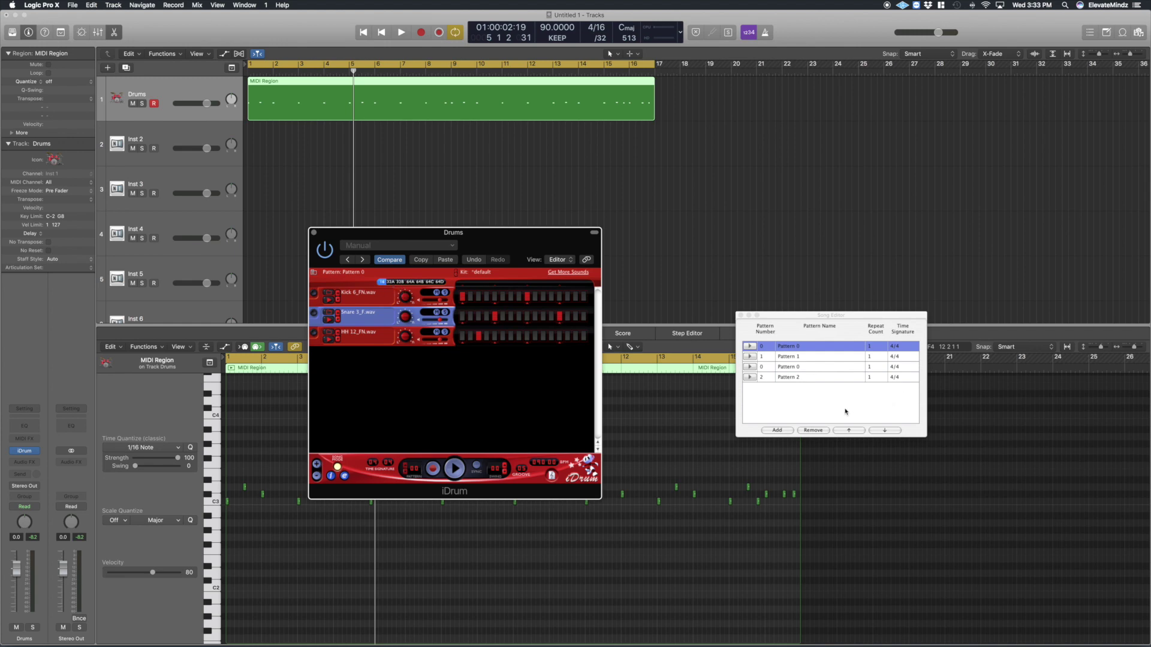
Close the Song Editor and the iDrum window, and deselect the MIDI region
left_click(740, 315)
left_click_drag(507, 236, 984, 188)
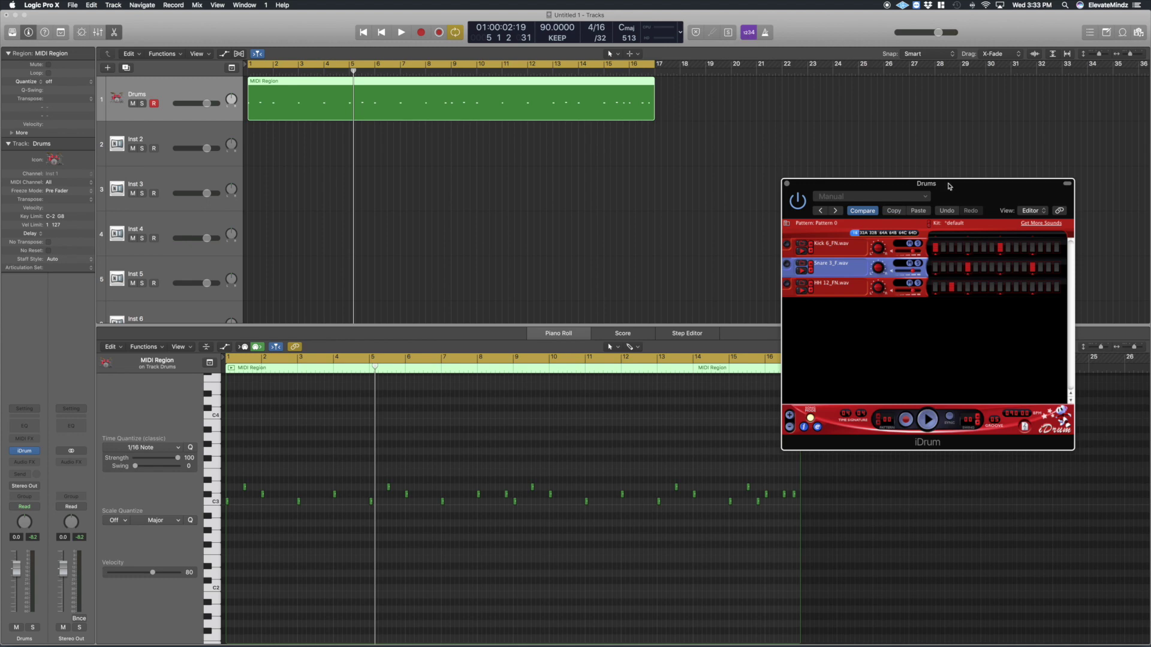
left_click_drag(950, 184, 914, 193)
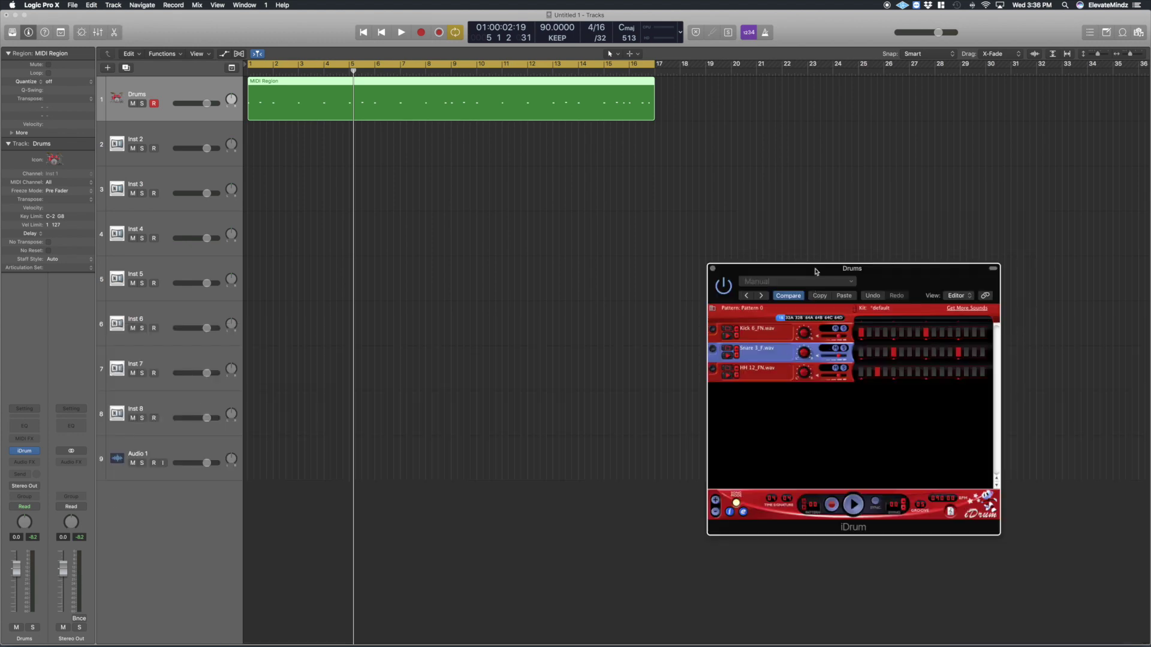
left_click_drag(818, 268, 859, 251)
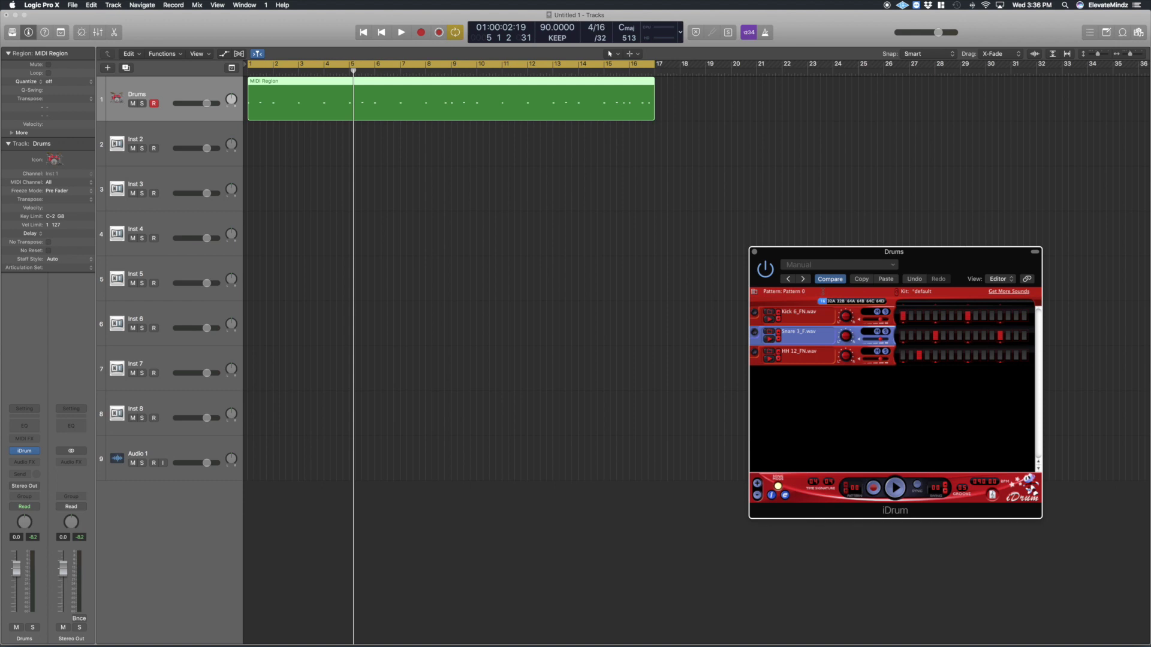
left_click_drag(796, 253, 543, 252)
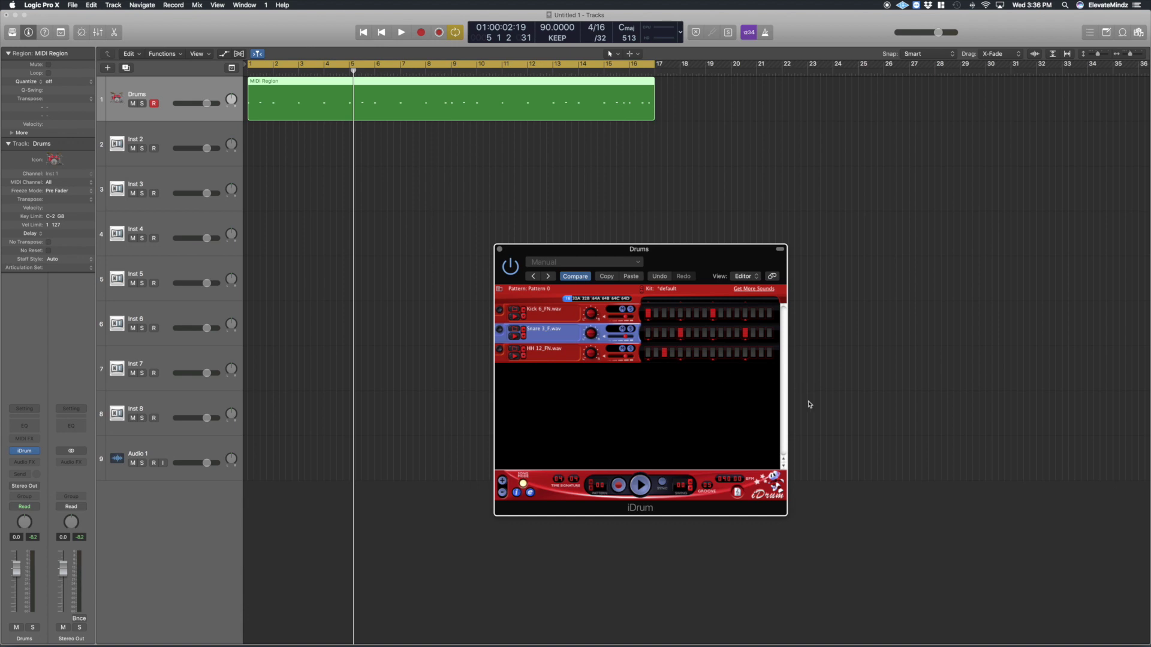
left_click(500, 248)
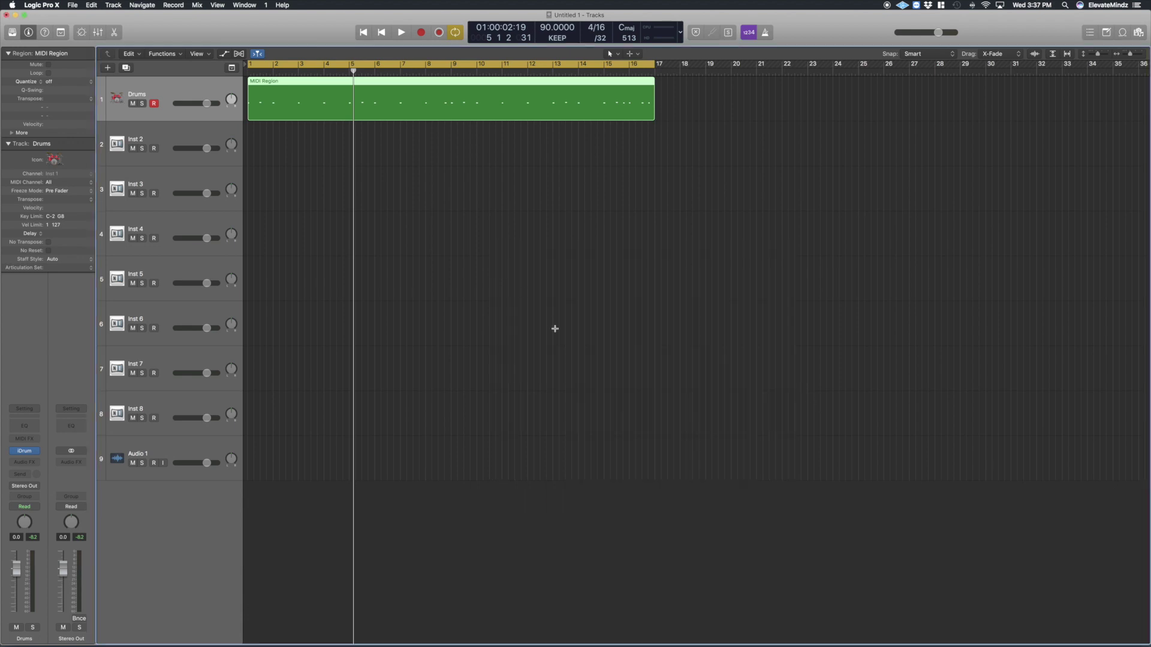
left_click(649, 526)
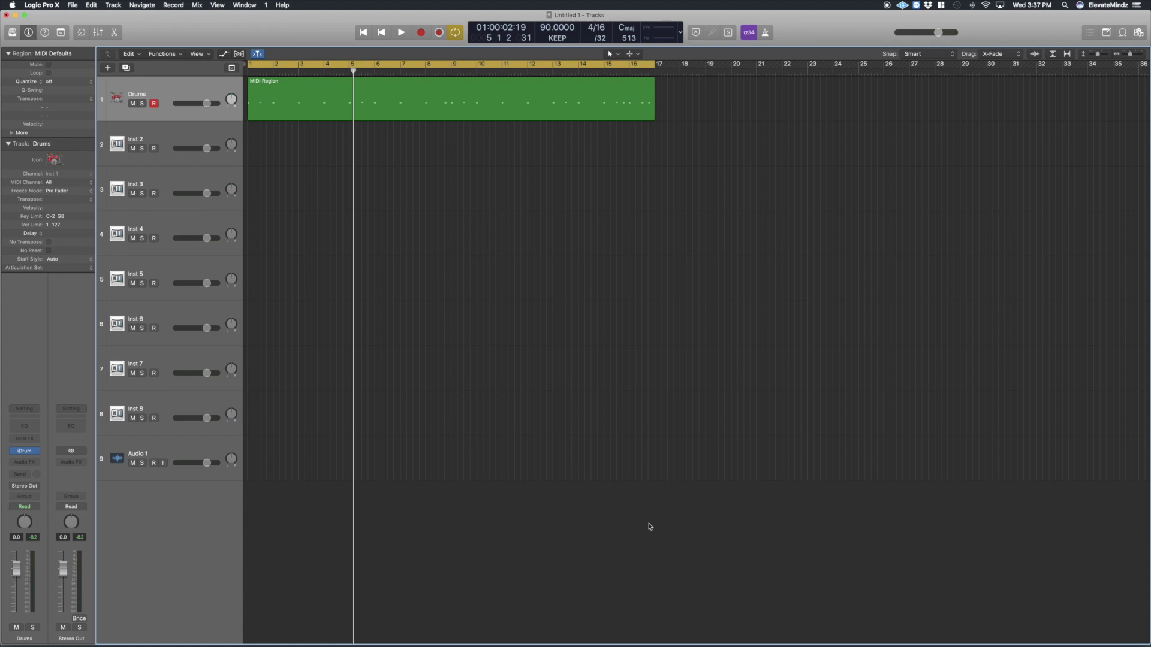
Reopen iDrum, add a Loop 1_FN.wav track below the kick with a hit on step 1, and play Pattern 0
scroll(336, 480, "left", 2)
left_click(24, 450)
left_click(502, 487)
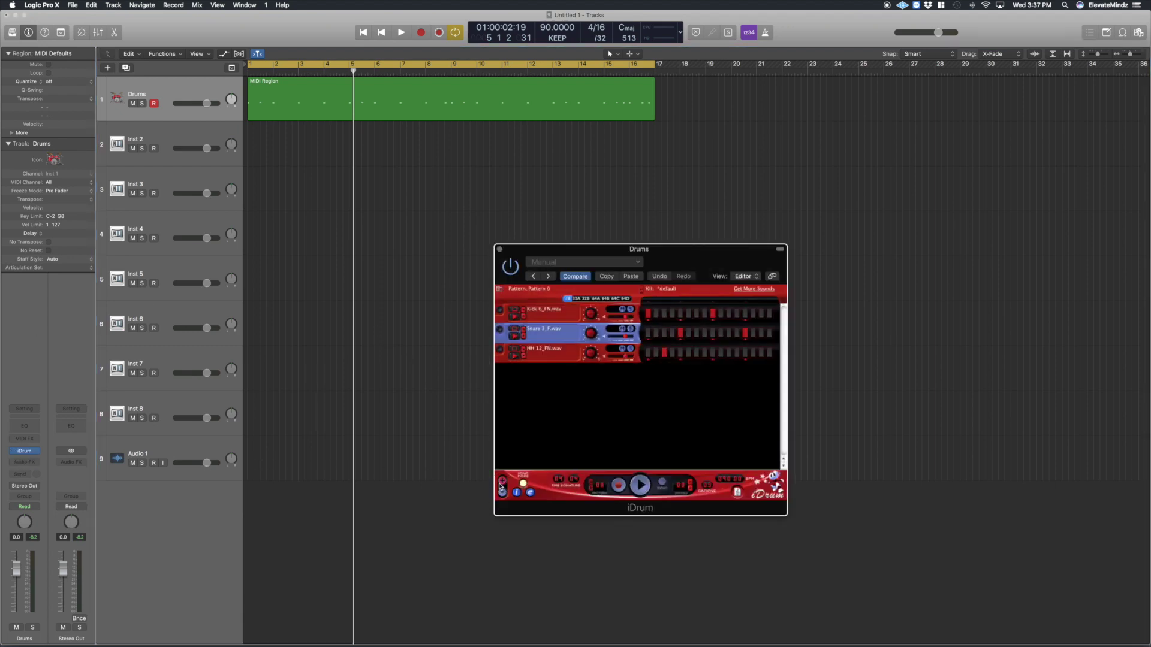
double_click(599, 187)
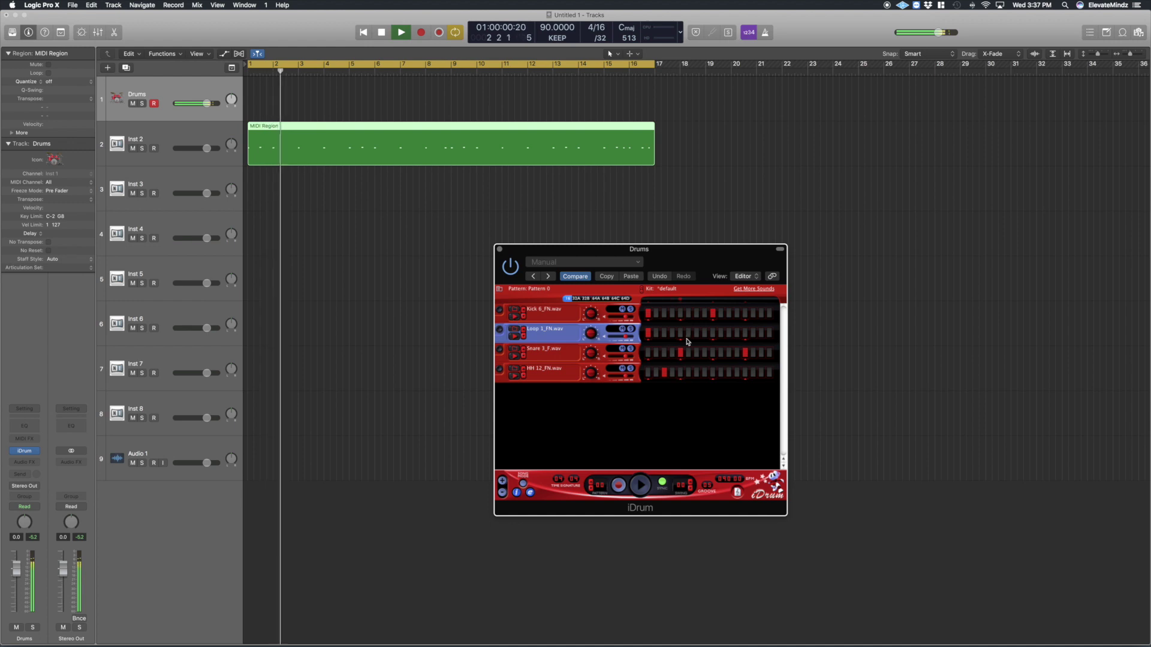
key("space")
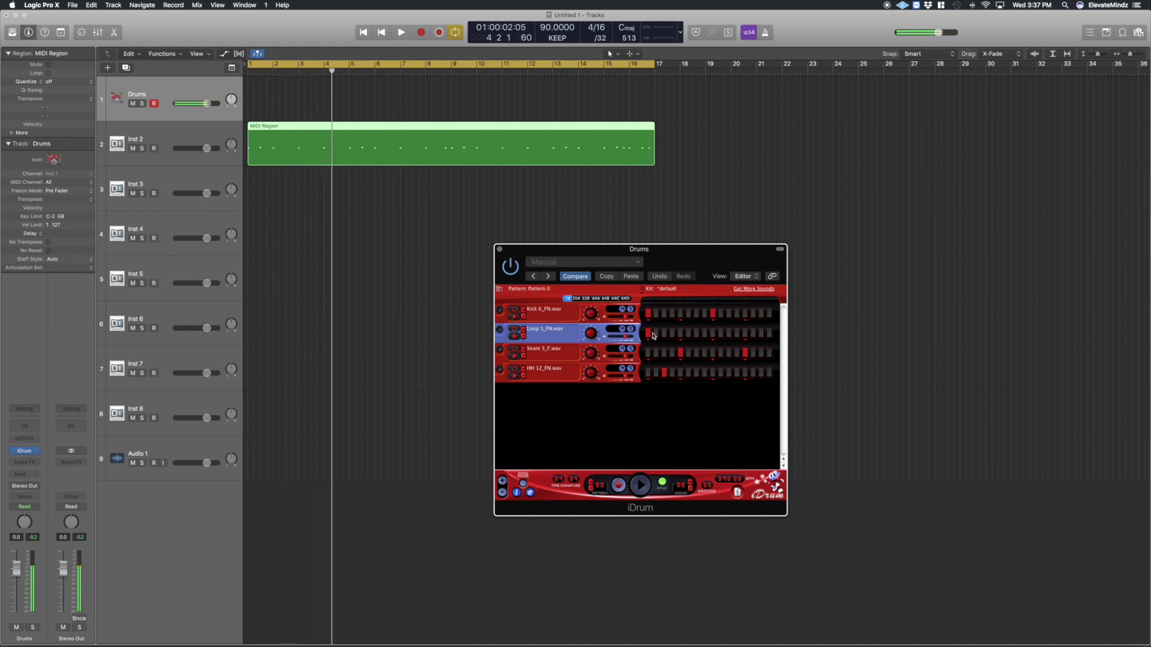
right_click(648, 334)
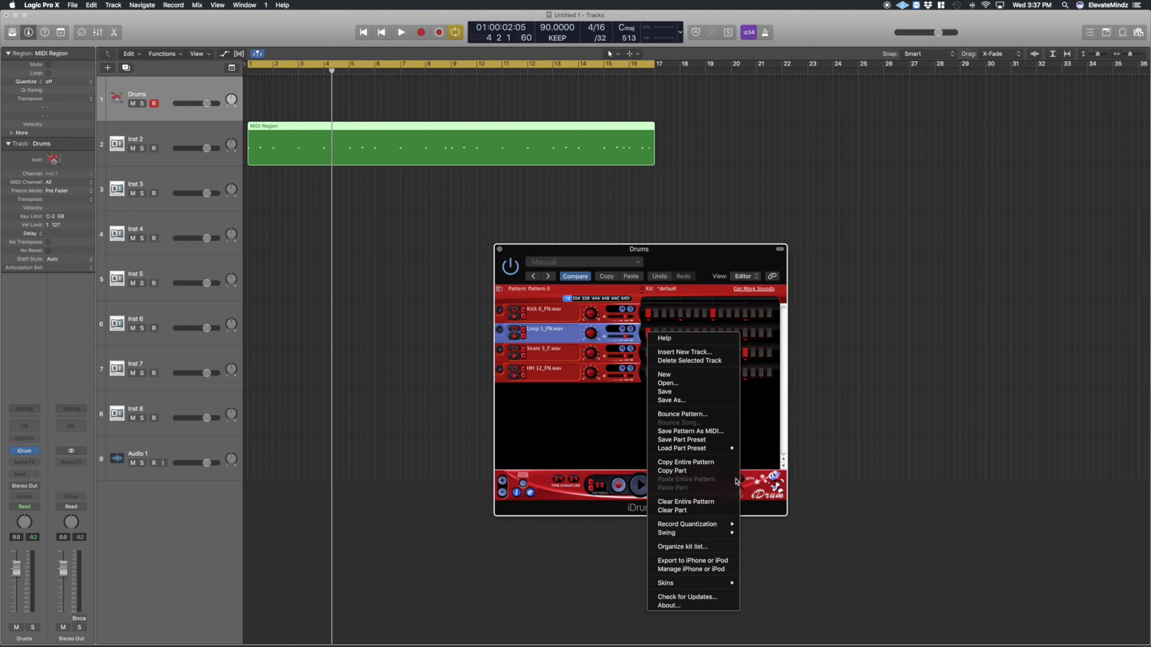
left_click(762, 442)
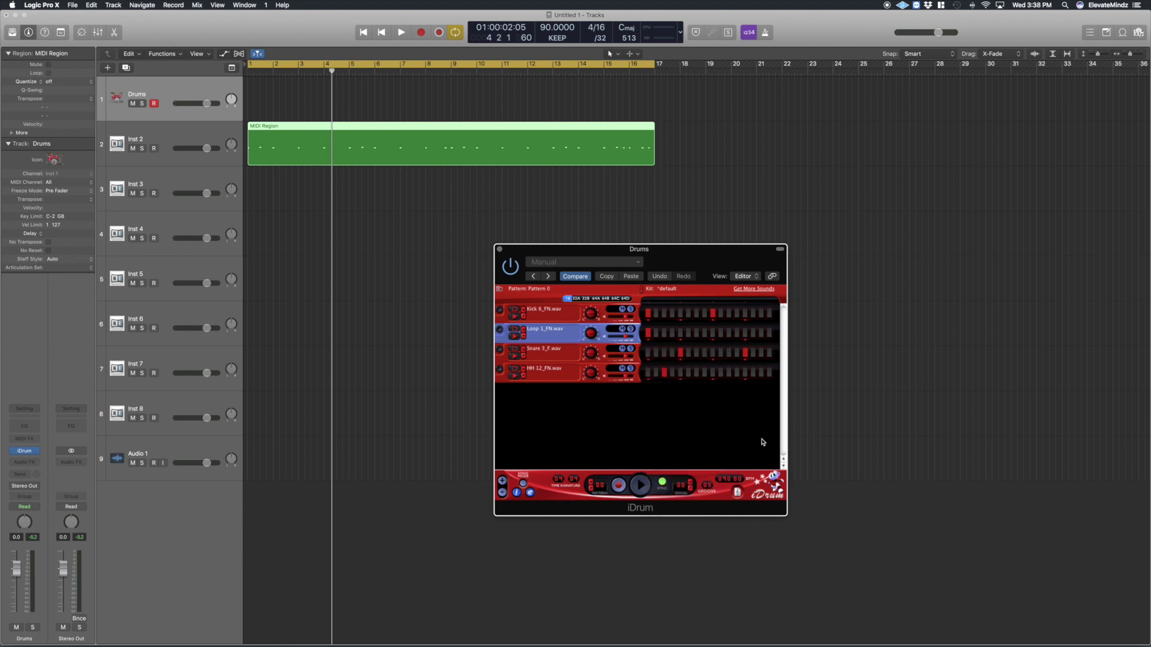